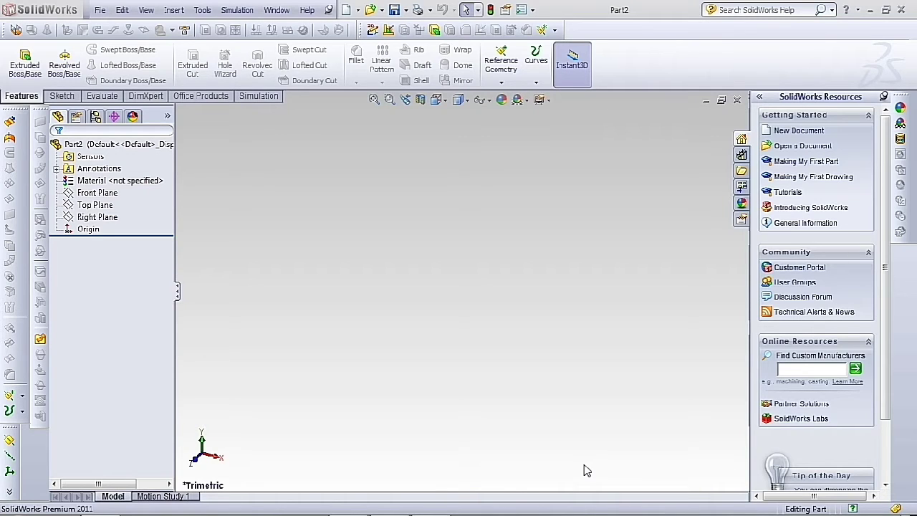
Sketch a center rectangle about 59 by 66 mm on the Top Plane, centered on the origin
{"action": "left_click", "coordinate": [62, 95]}
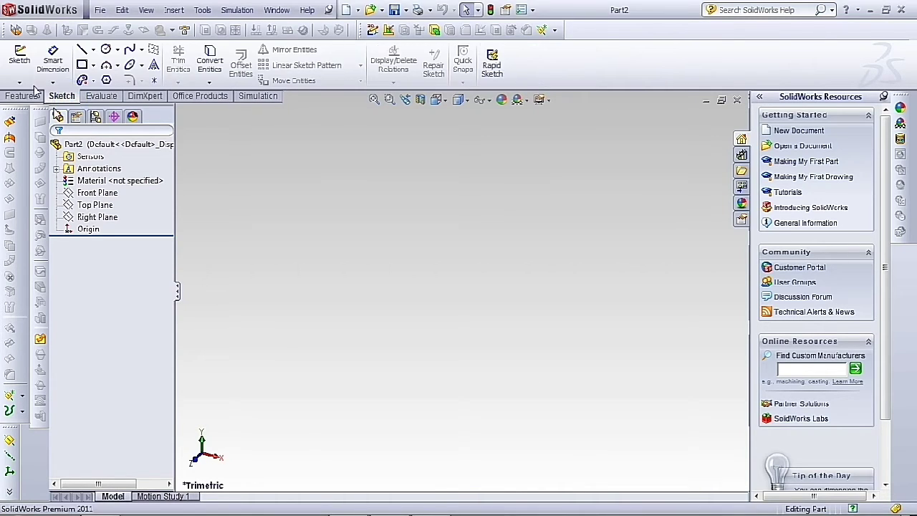
{"action": "left_click", "coordinate": [103, 207]}
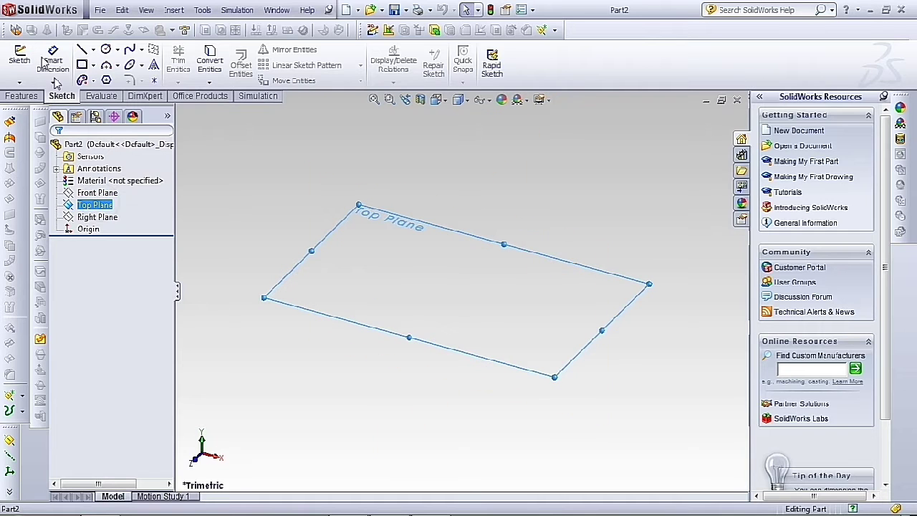
{"action": "left_click", "coordinate": [20, 57]}
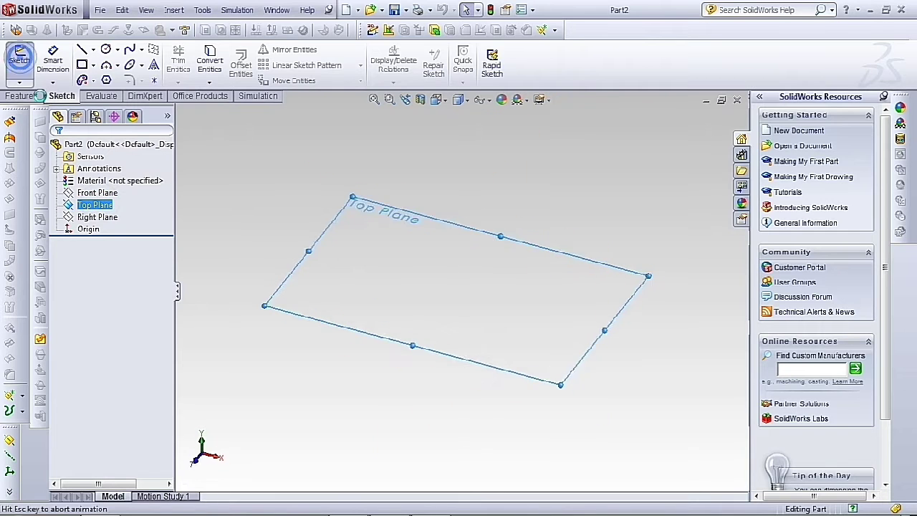
{"action": "left_click", "coordinate": [83, 65]}
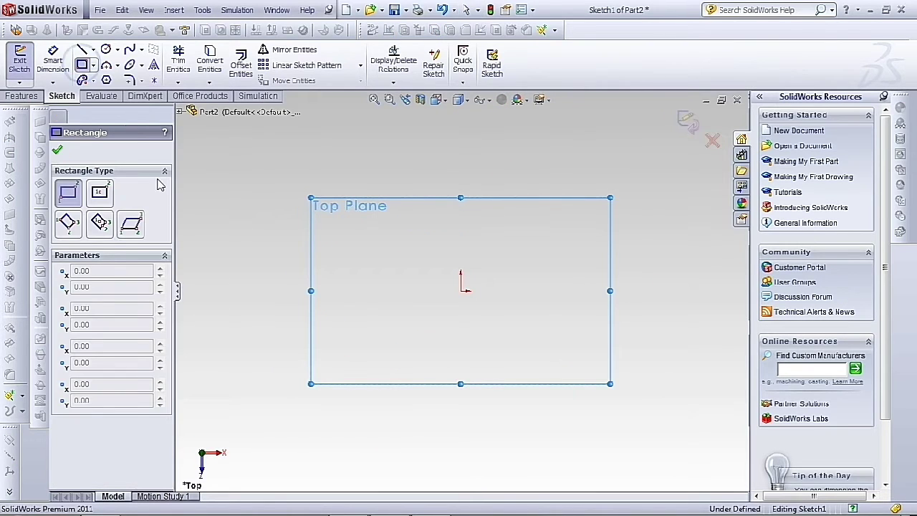
{"action": "left_click", "coordinate": [99, 194]}
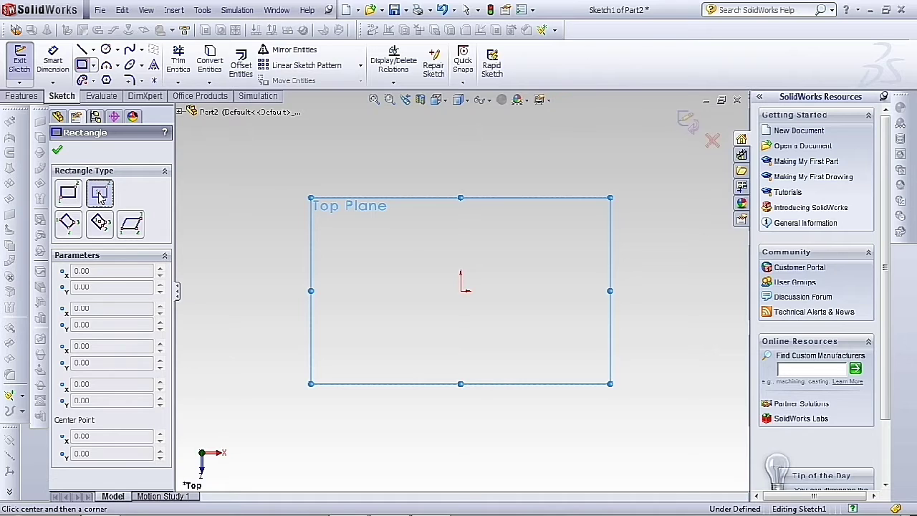
{"action": "left_click", "coordinate": [460, 291]}
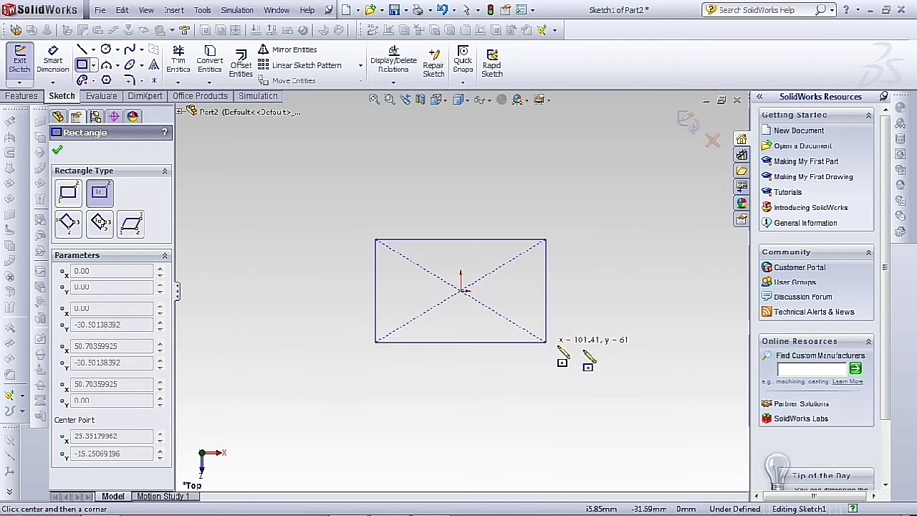
{"action": "left_click", "coordinate": [510, 343]}
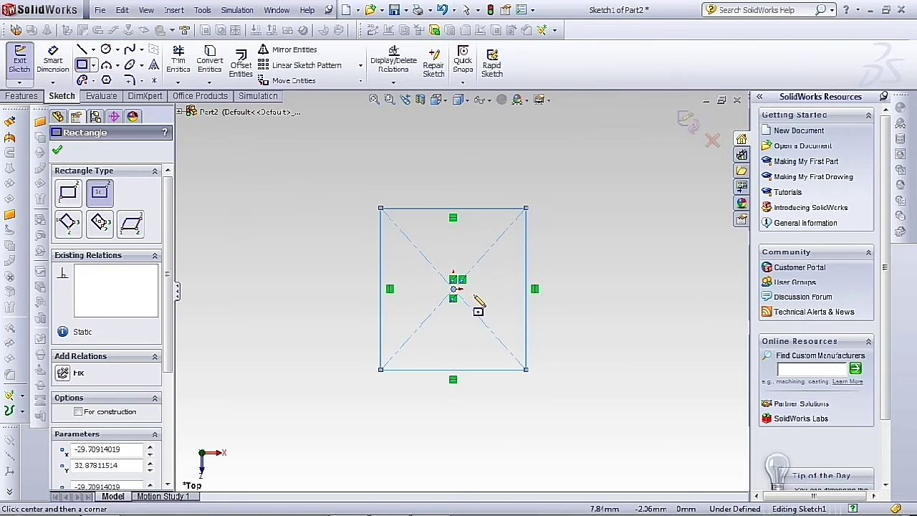
{"action": "scroll", "coordinate": [478, 305], "scroll_direction": "up", "scroll_amount": 1}
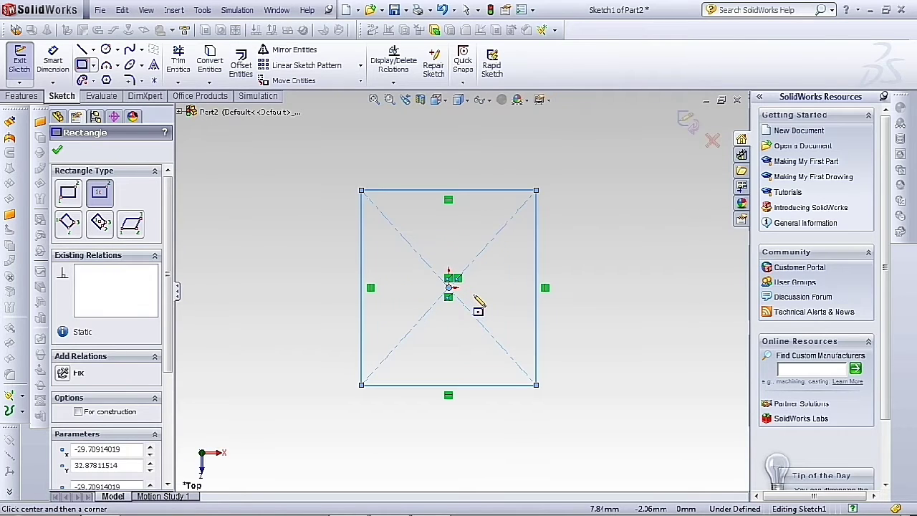
Dimension the rectangle's horizontal and vertical sides to 38 mm each
{"action": "left_click", "coordinate": [55, 69]}
{"action": "left_click", "coordinate": [480, 190]}
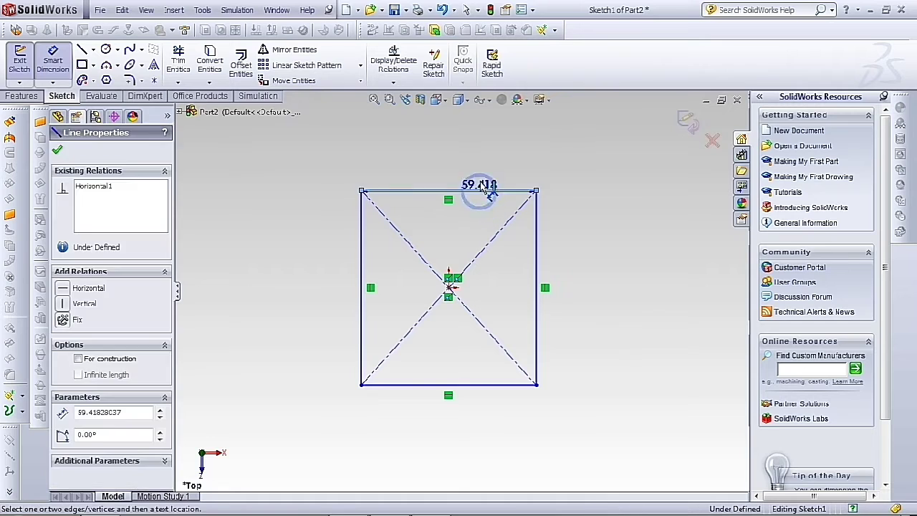
{"action": "left_click", "coordinate": [484, 184]}
{"action": "type", "text": "3"}
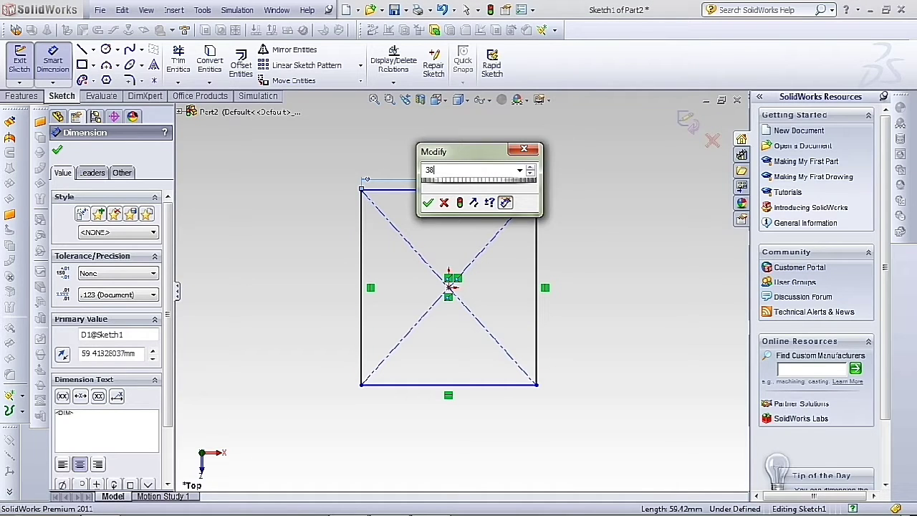
{"action": "type", "text": "8"}
{"action": "key", "text": "Return"}
{"action": "left_click", "coordinate": [506, 245]}
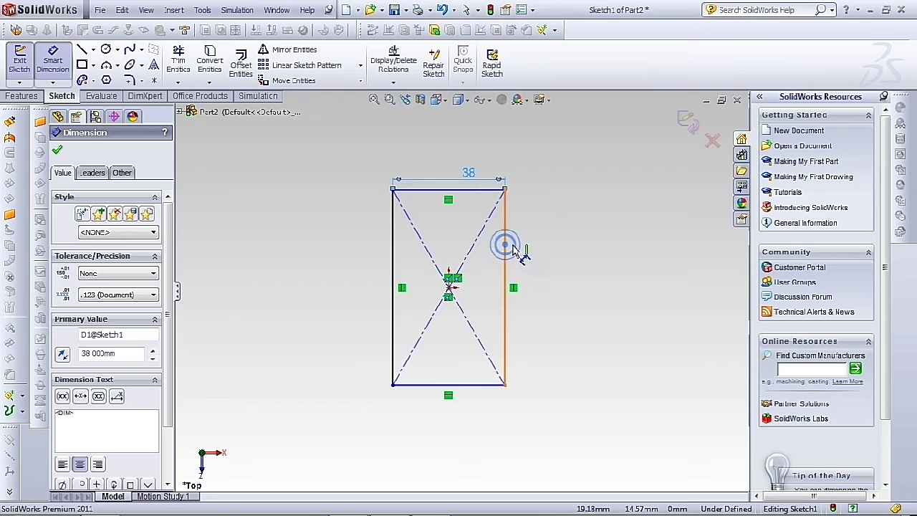
{"action": "left_click", "coordinate": [529, 248]}
{"action": "type", "text": "38"}
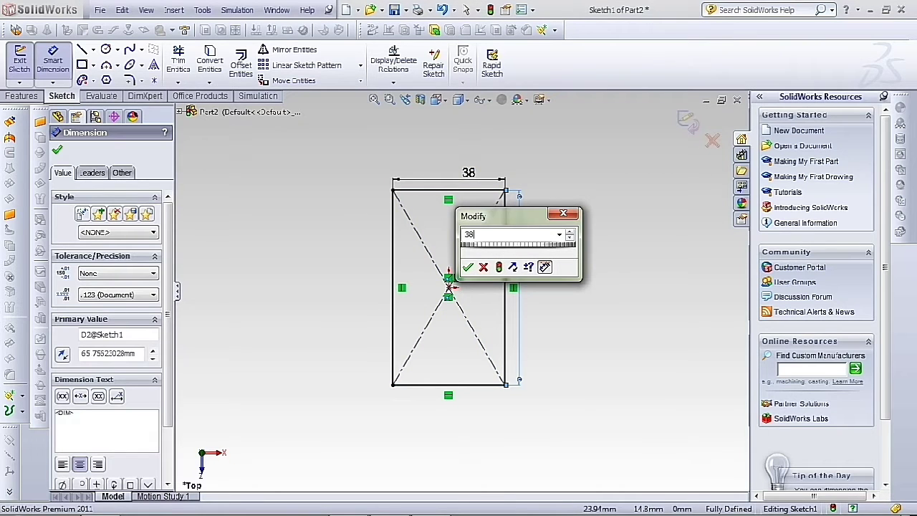
{"action": "key", "text": "Return"}
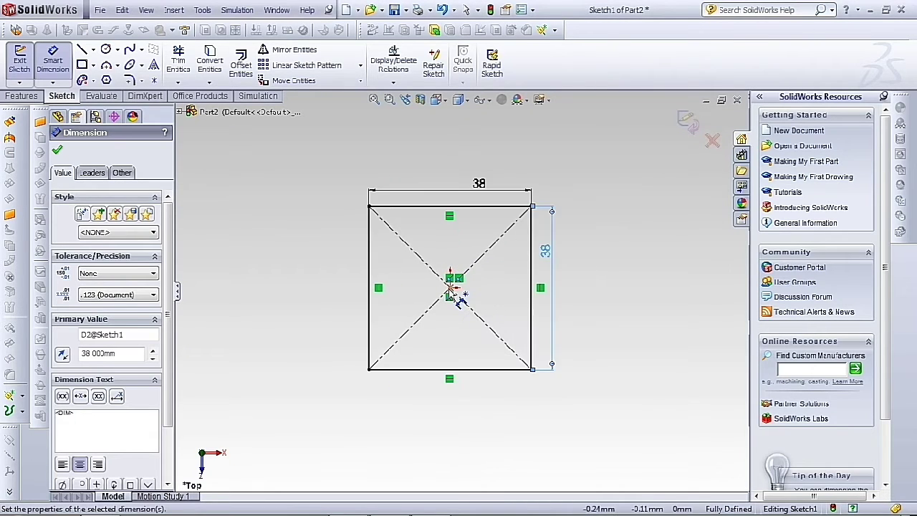
{"action": "left_click", "coordinate": [57, 150]}
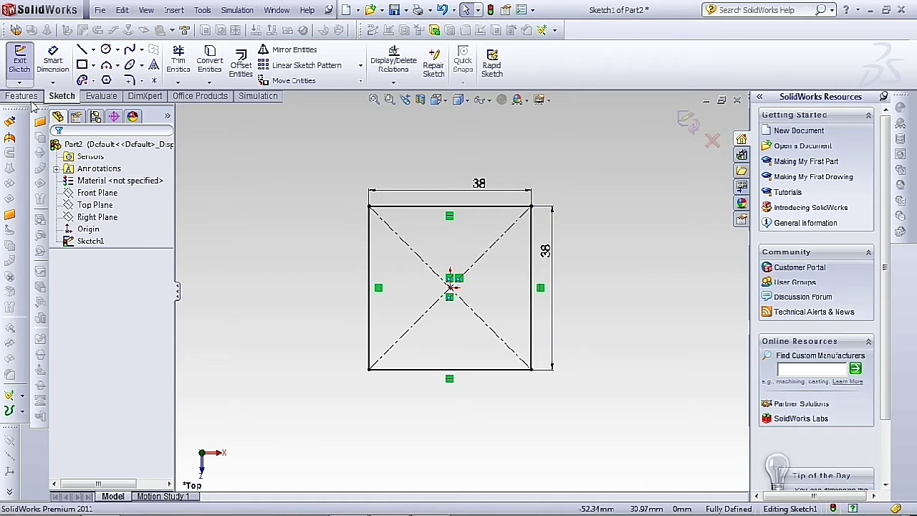
Extrude the square profile into a solid base with a blind depth of 11 mm
{"action": "left_click", "coordinate": [27, 96]}
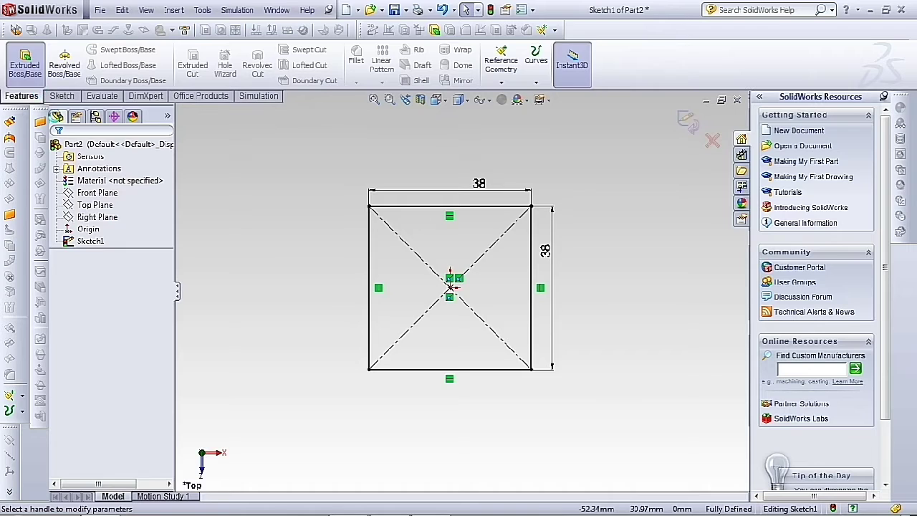
{"action": "left_click", "coordinate": [25, 63]}
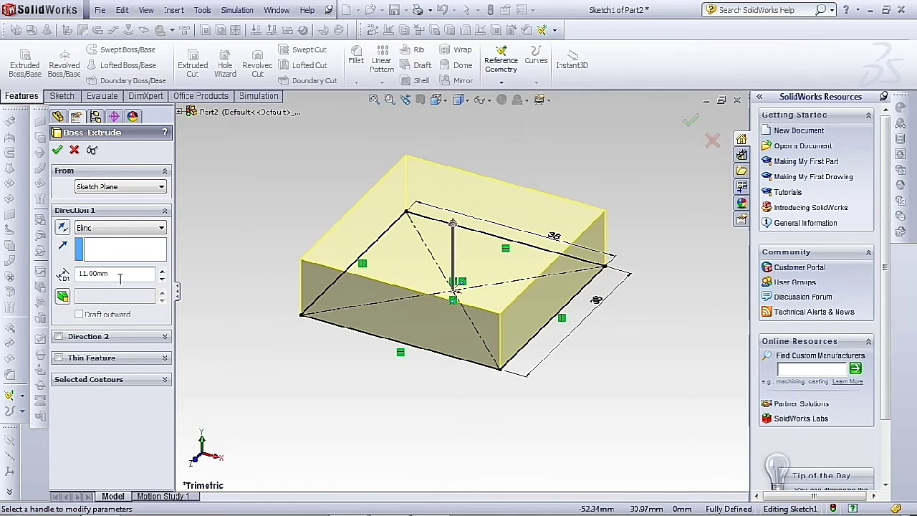
{"action": "left_click", "coordinate": [57, 152]}
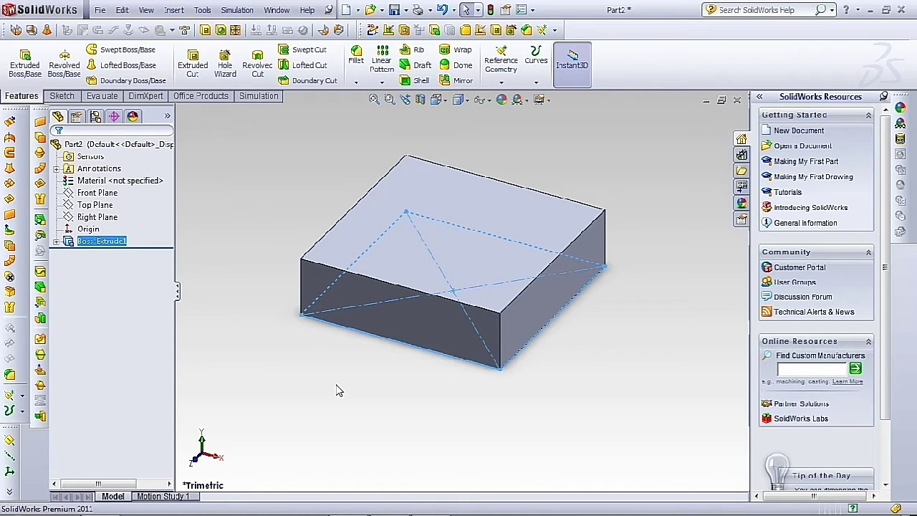
Sketch a corner rectangle about 12 mm wide on the block's upper face, from its back-left corner to the front edge
{"action": "left_click", "coordinate": [420, 212]}
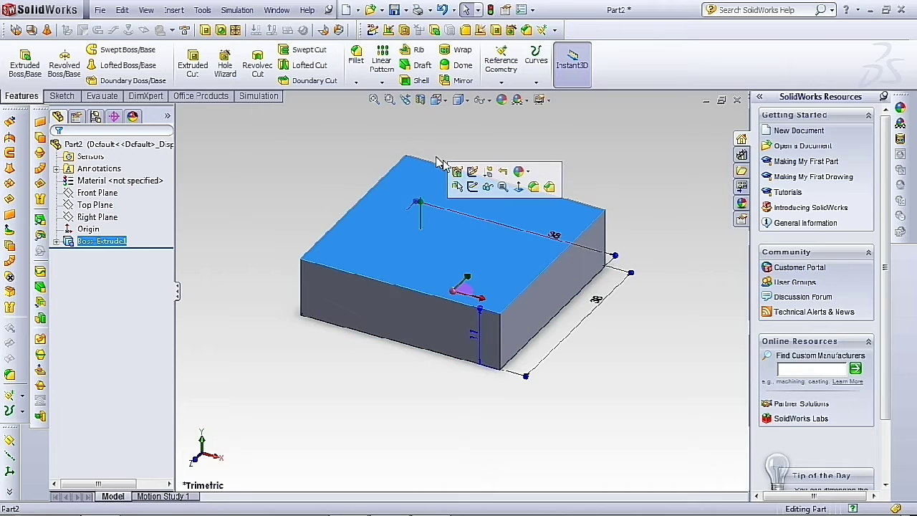
{"action": "left_click", "coordinate": [473, 188]}
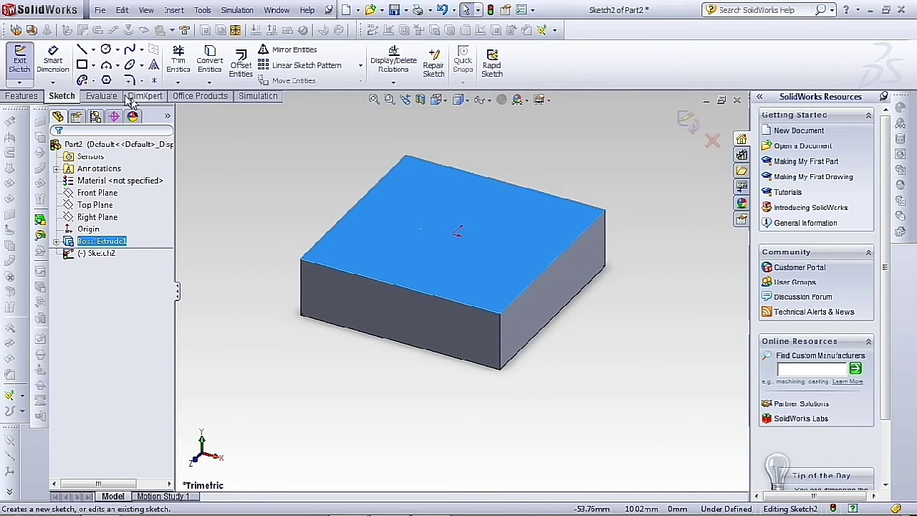
{"action": "left_click", "coordinate": [82, 65]}
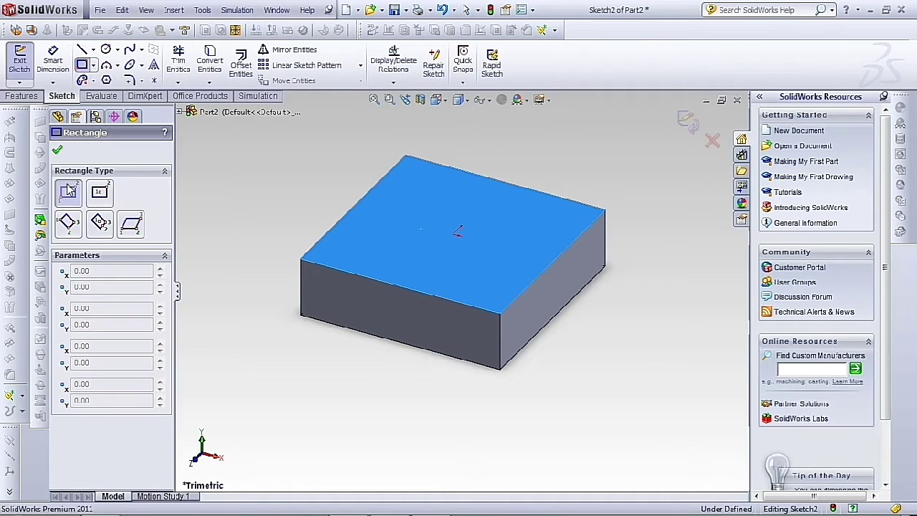
{"action": "middle_click_drag", "start_coordinate": [445, 136], "coordinate": [442, 159]}
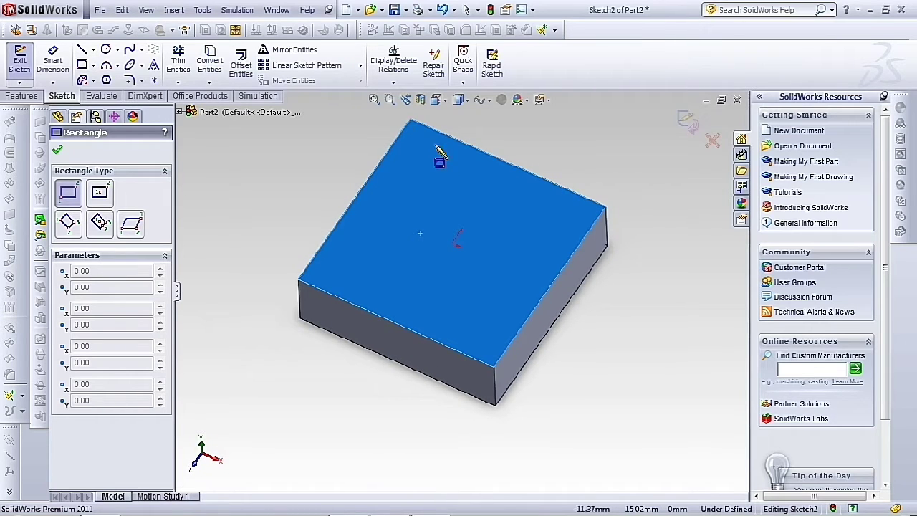
{"action": "left_click", "coordinate": [410, 120]}
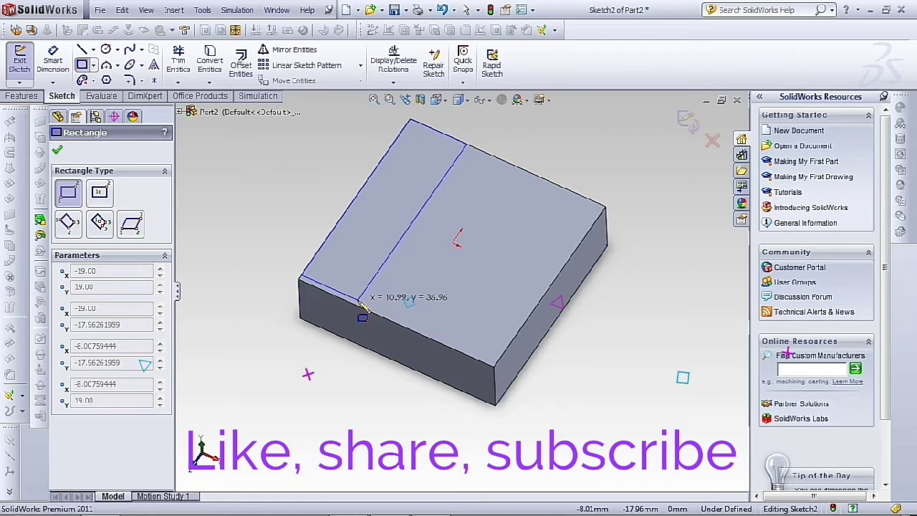
{"action": "left_click", "coordinate": [363, 306]}
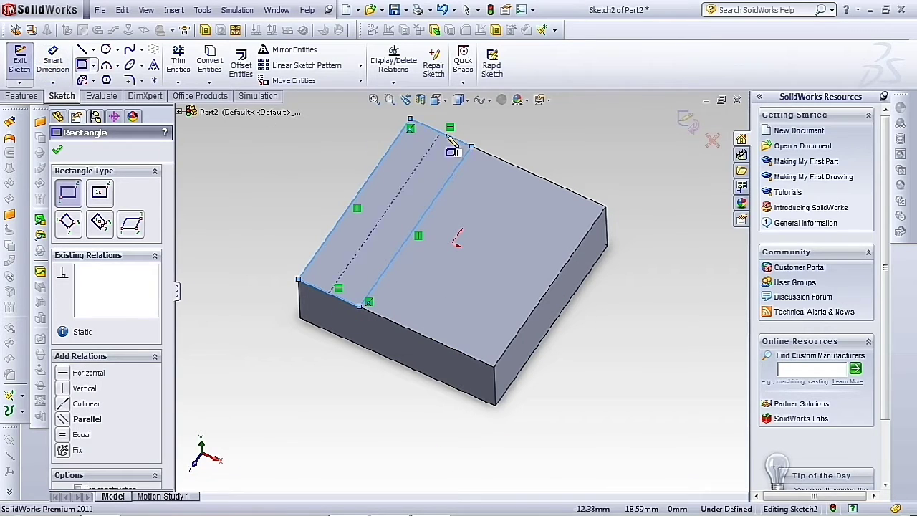
{"action": "left_click", "coordinate": [321, 292]}
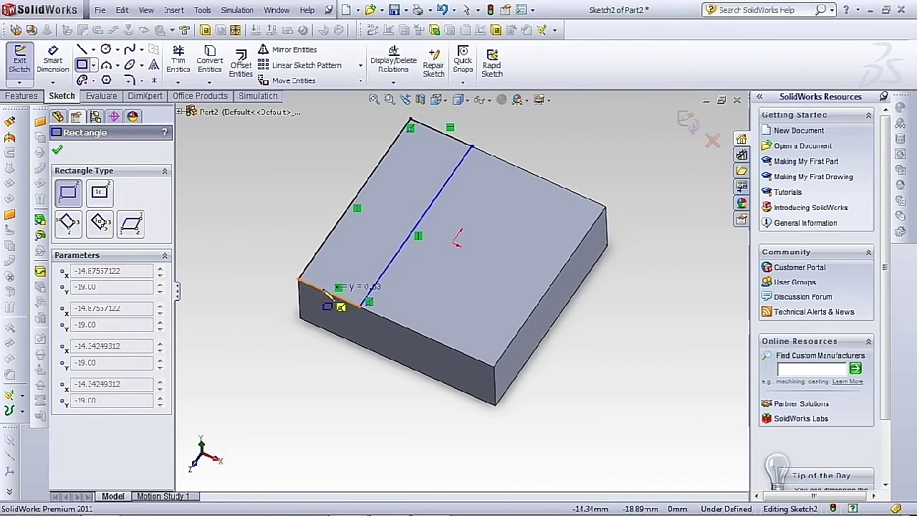
Dimension the short front side of the strip rectangle to 11 mm
{"action": "left_click", "coordinate": [60, 72]}
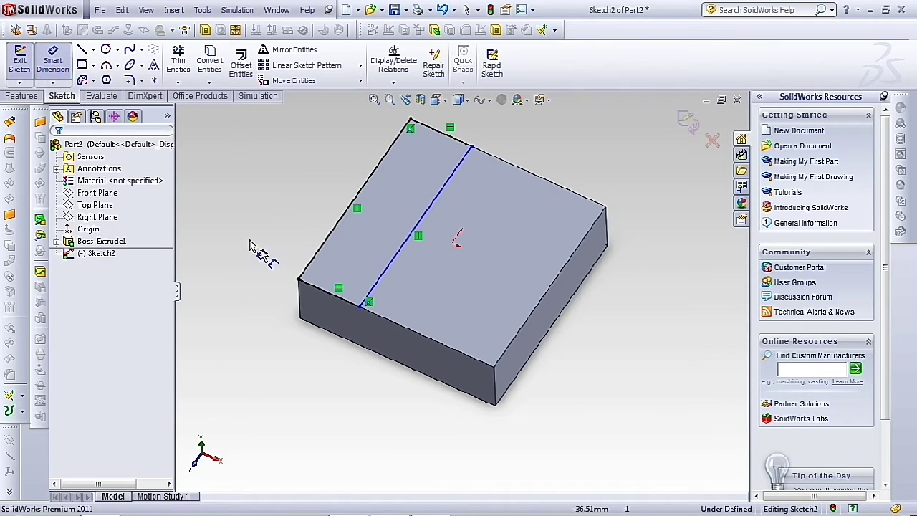
{"action": "left_click", "coordinate": [316, 291]}
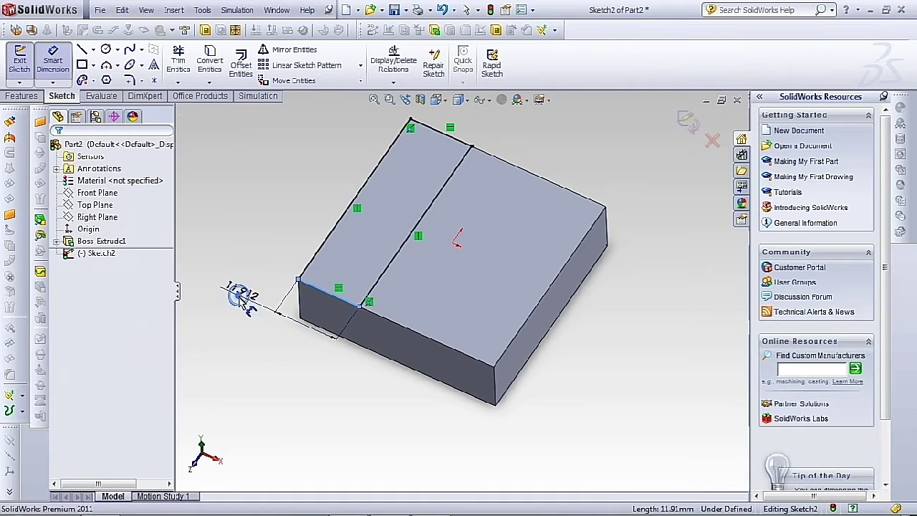
{"action": "left_click", "coordinate": [242, 294]}
{"action": "type", "text": "1"}
{"action": "key", "text": "Return"}
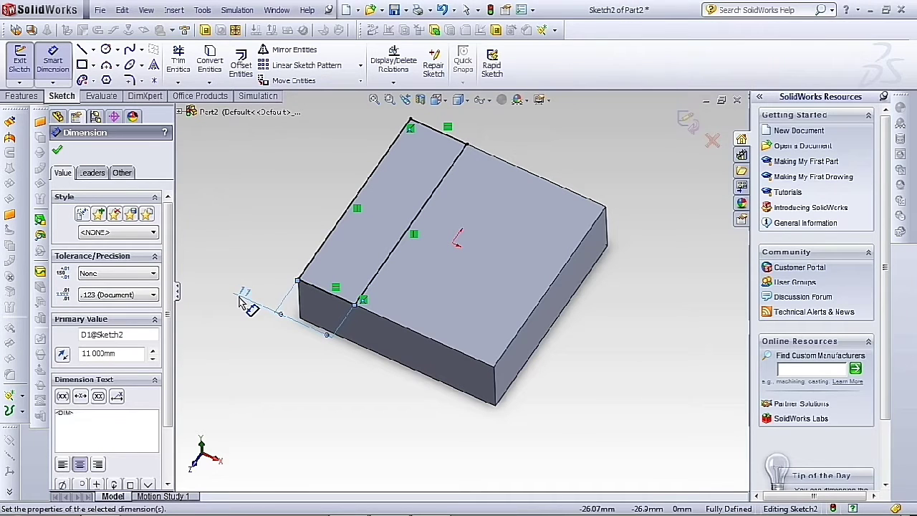
{"action": "left_click", "coordinate": [59, 154]}
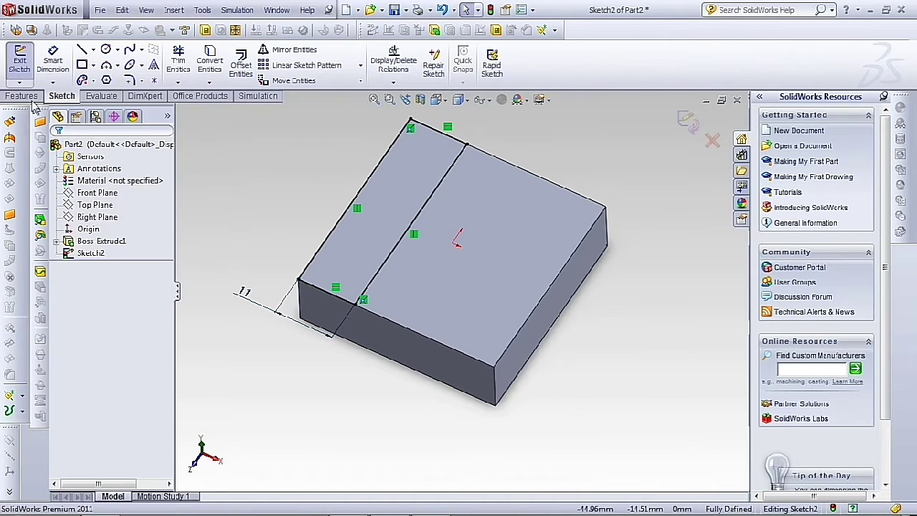
Extrude the strip rectangle upward 27 mm, merged with the base, to form the upright wall
{"action": "left_click", "coordinate": [32, 98]}
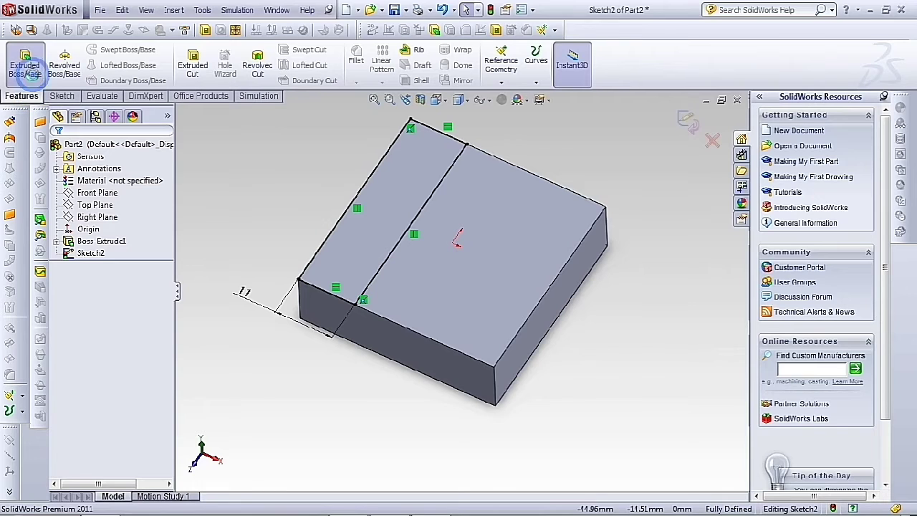
{"action": "left_click", "coordinate": [36, 73]}
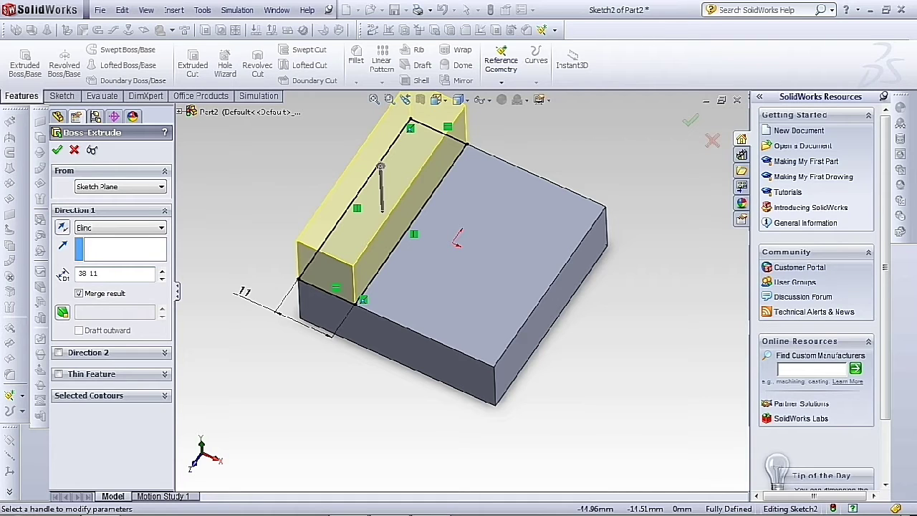
{"action": "type", "text": "97"}
{"action": "key", "text": "Return"}
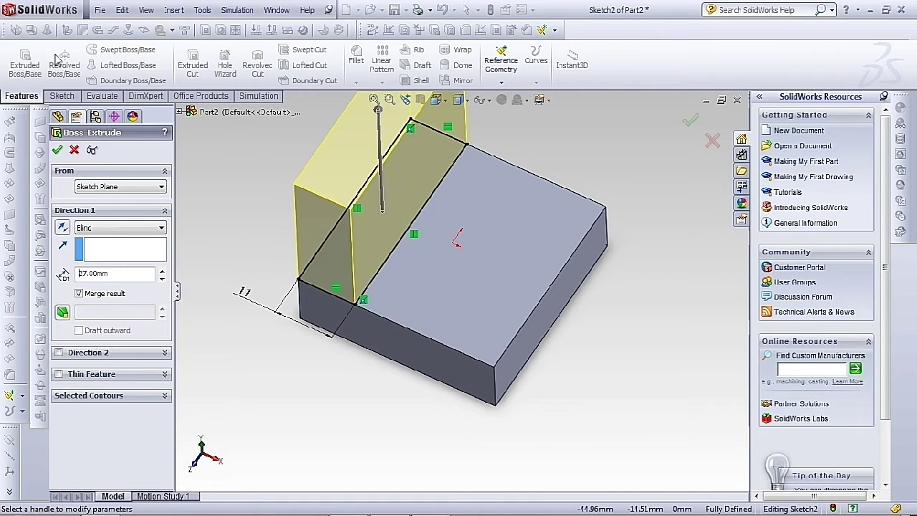
{"action": "left_click", "coordinate": [57, 149]}
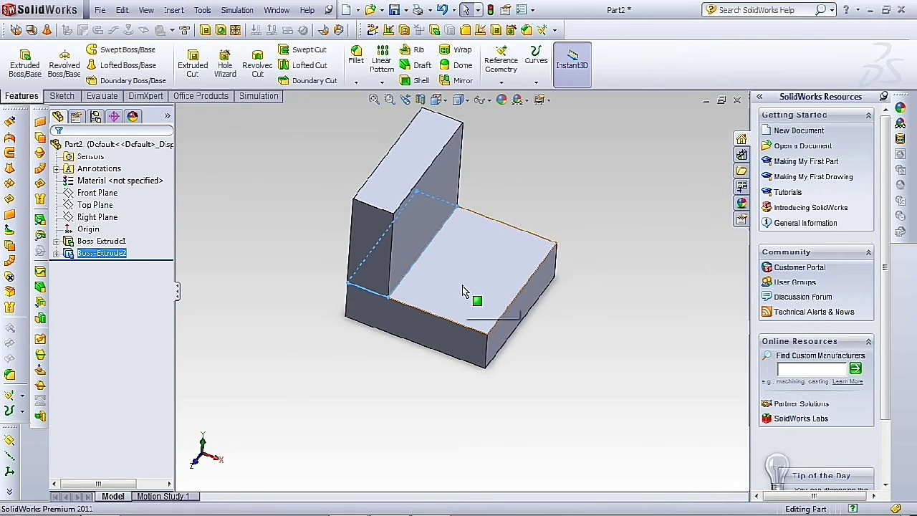
On the base's upper face, sketch a 38 mm line along the edge opposite the upright wall, from corner to corner
{"action": "left_click", "coordinate": [493, 282]}
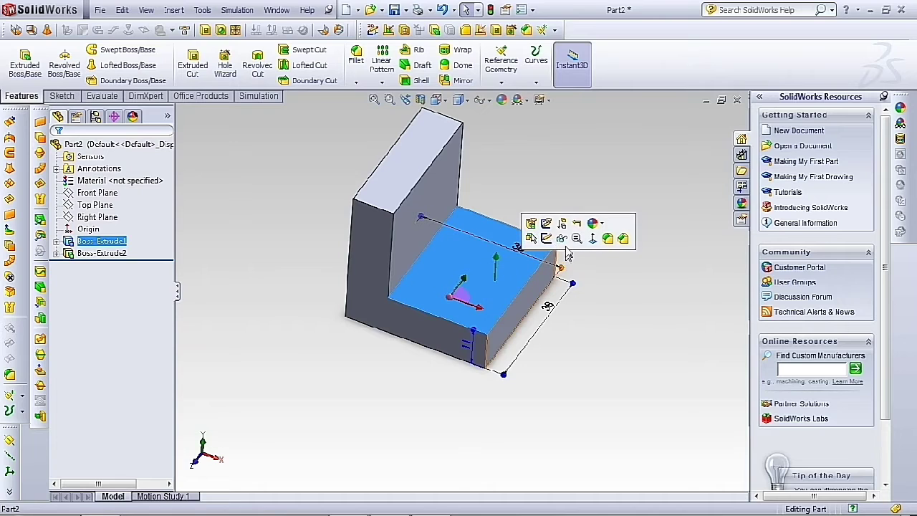
{"action": "left_click", "coordinate": [593, 241]}
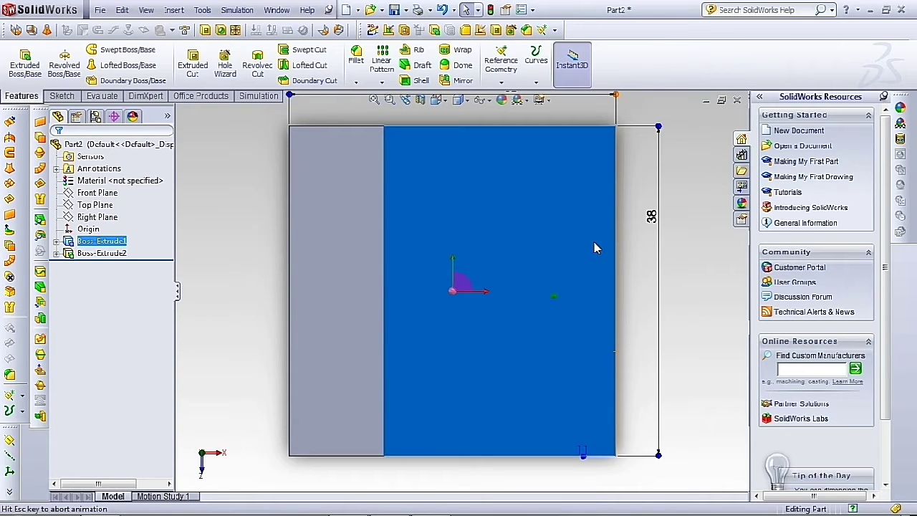
{"action": "left_click", "coordinate": [62, 96]}
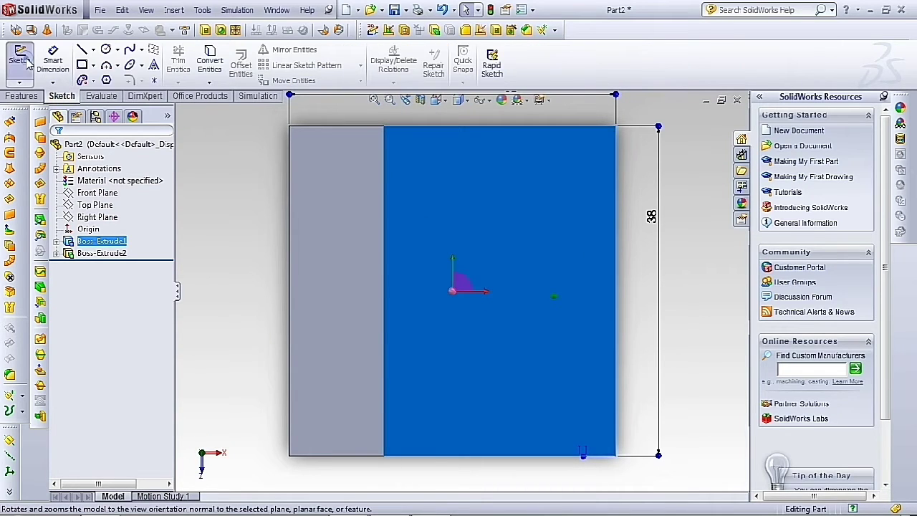
{"action": "left_click", "coordinate": [19, 59]}
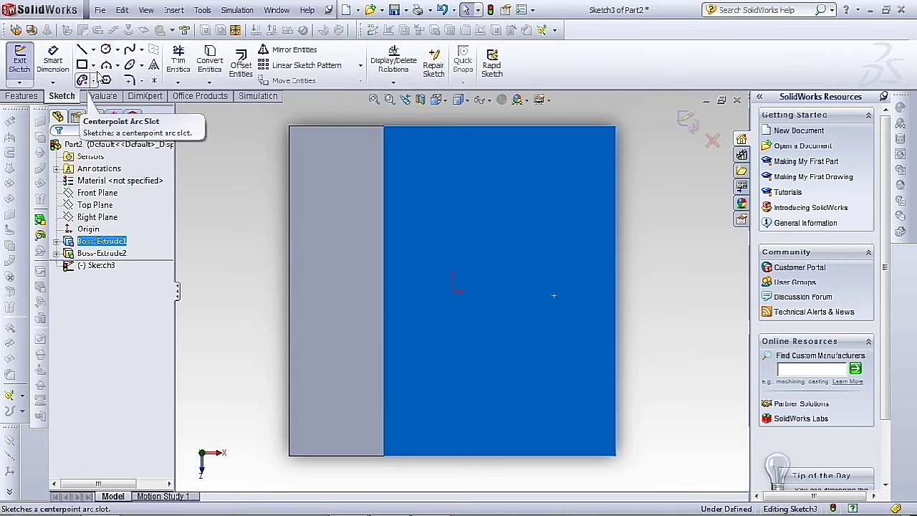
{"action": "left_click", "coordinate": [94, 51]}
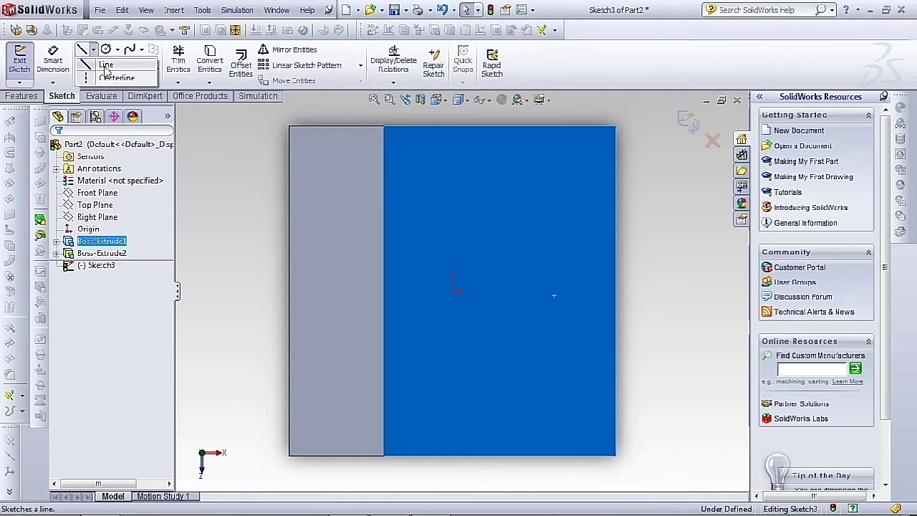
{"action": "left_click", "coordinate": [106, 65]}
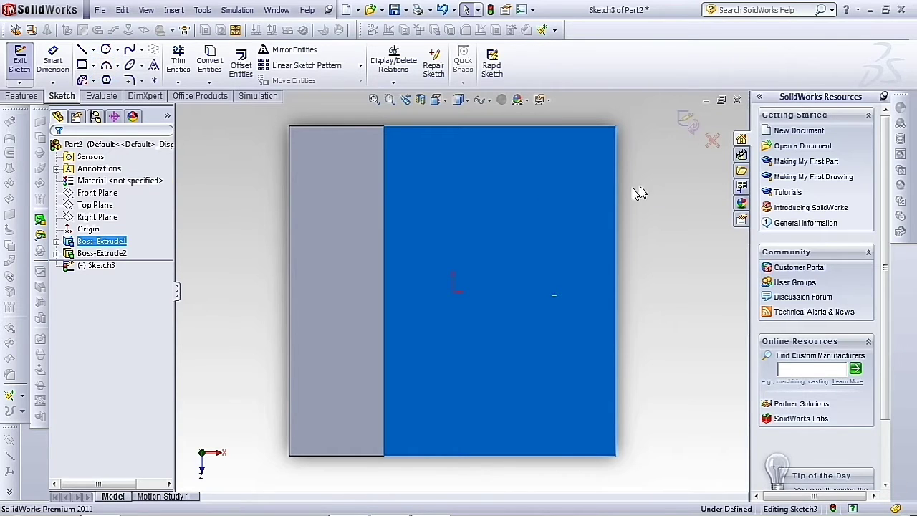
{"action": "left_click", "coordinate": [616, 127]}
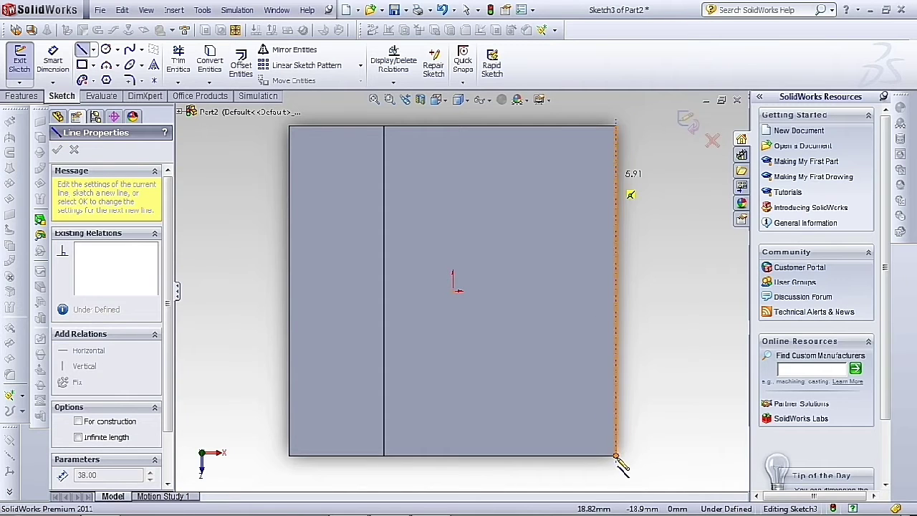
{"action": "left_click", "coordinate": [617, 456]}
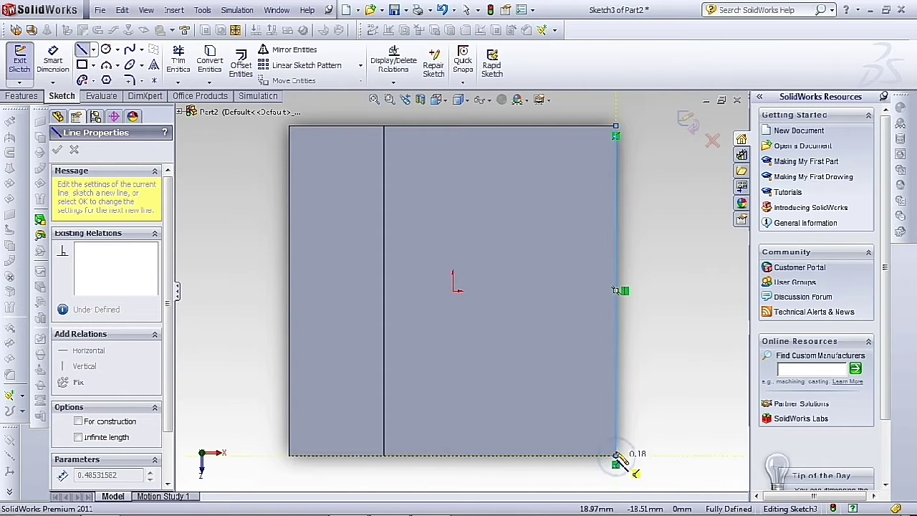
Sketch a 19 mm radius circle centred on the line's midpoint and trim away the half lying over the base
{"action": "left_click", "coordinate": [108, 49]}
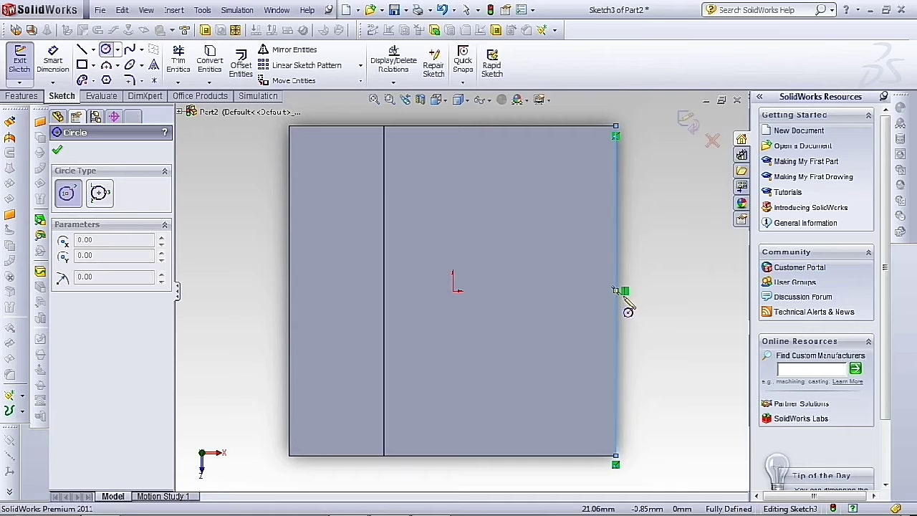
{"action": "left_click", "coordinate": [617, 290]}
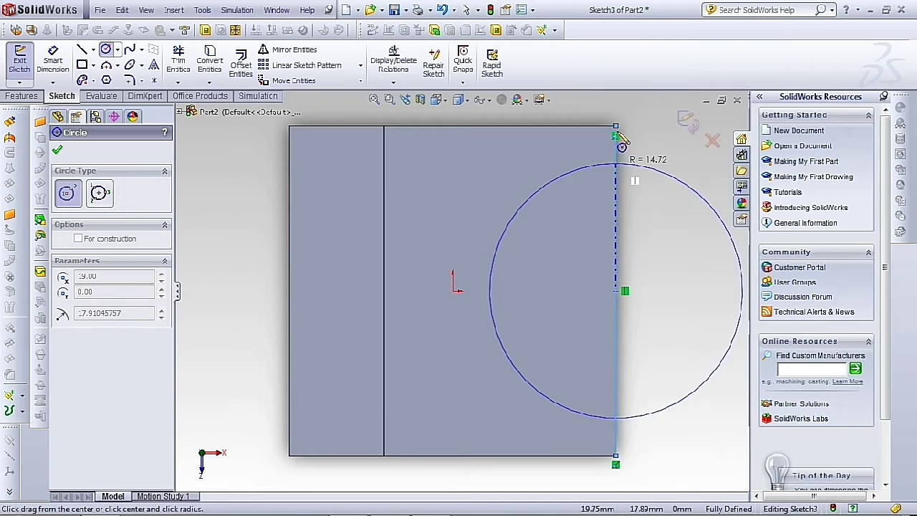
{"action": "left_click", "coordinate": [617, 132]}
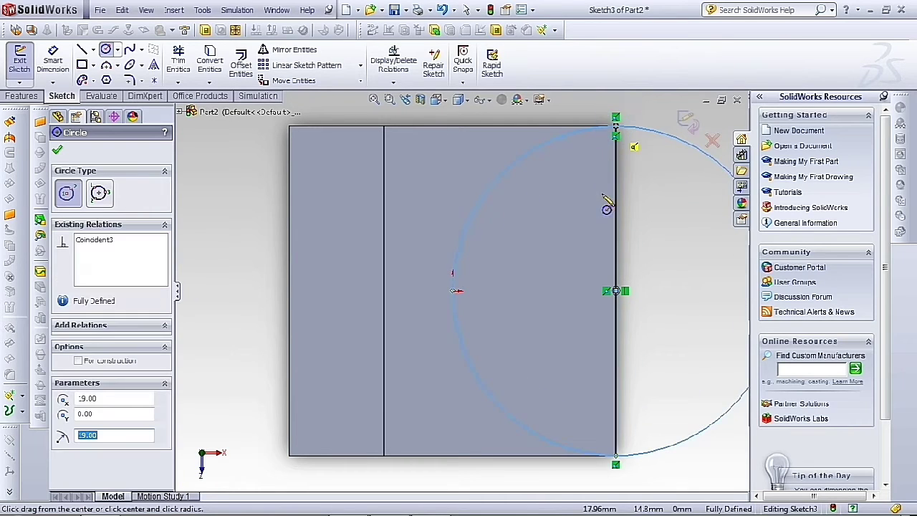
{"action": "scroll", "coordinate": [457, 290], "scroll_direction": "up", "scroll_amount": 2}
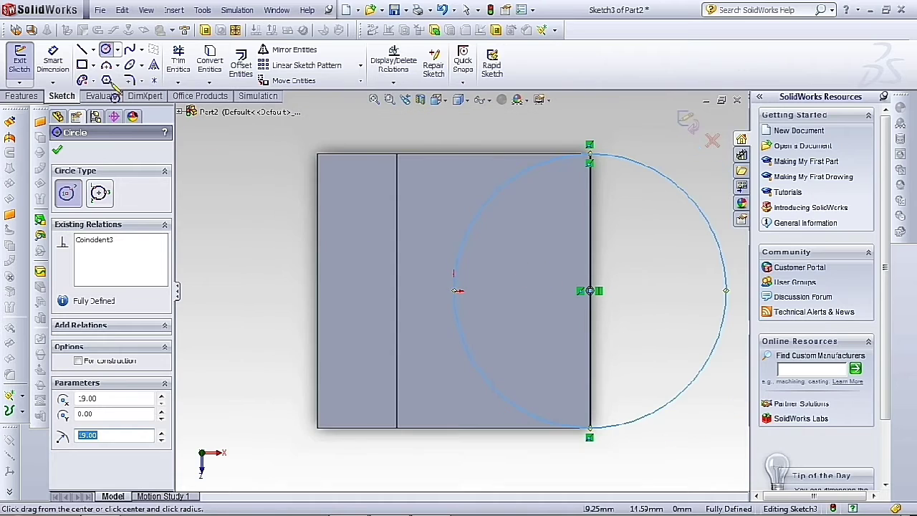
{"action": "left_click", "coordinate": [179, 63]}
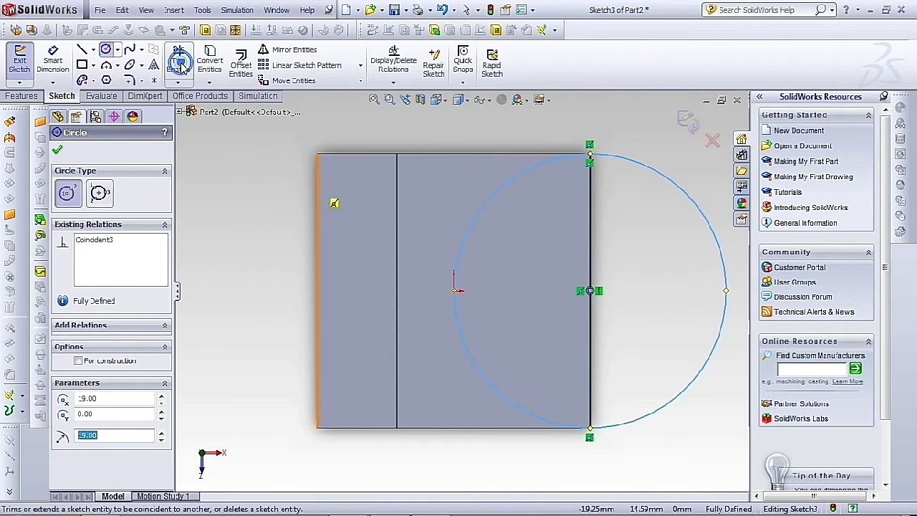
{"action": "left_click", "coordinate": [492, 211]}
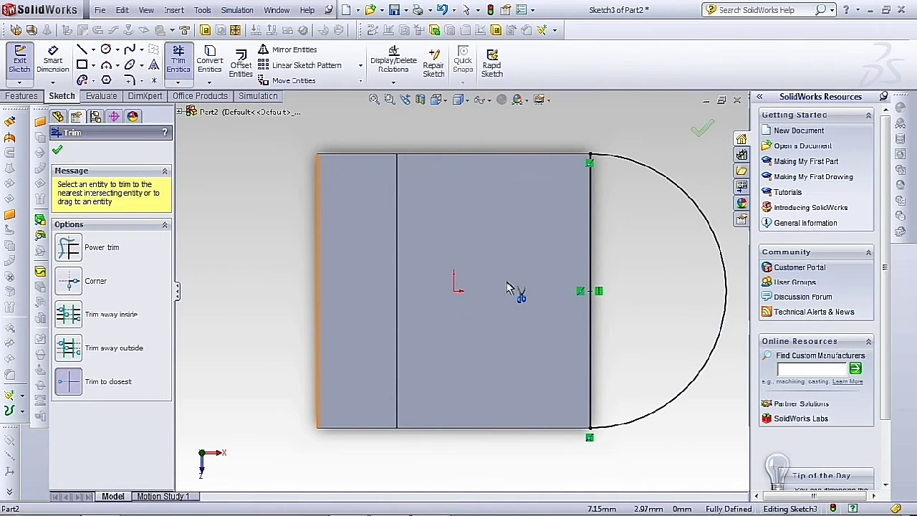
{"action": "left_click", "coordinate": [56, 152]}
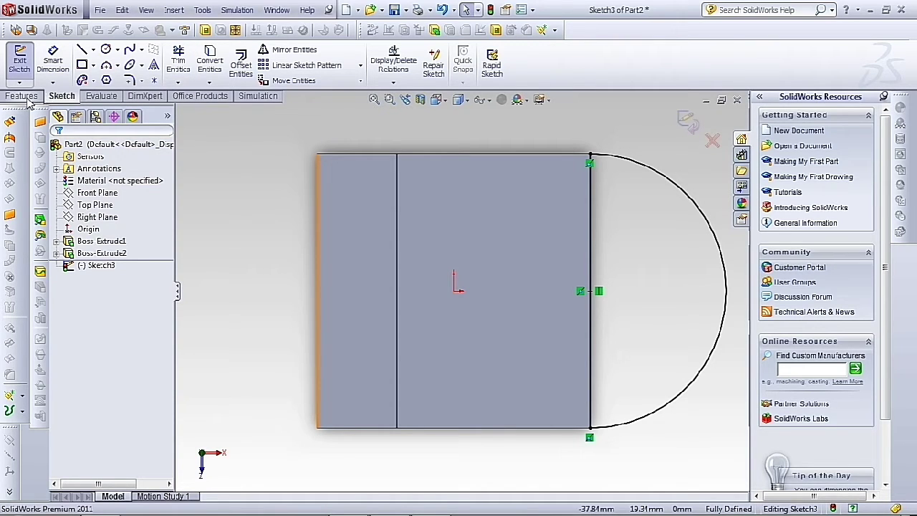
Extrude the semicircular profile downward with a blind depth of 11 mm, merged with the base, to round its end
{"action": "left_click", "coordinate": [26, 99]}
{"action": "left_click", "coordinate": [23, 68]}
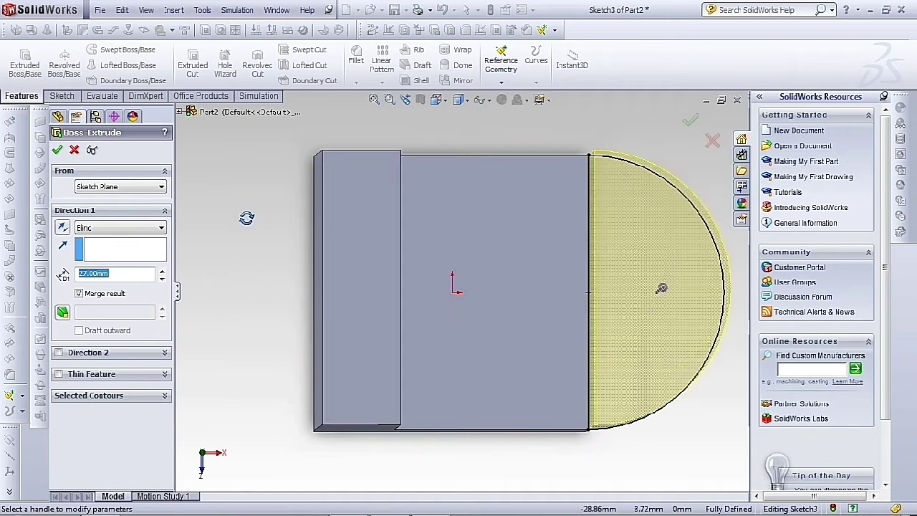
{"action": "left_click", "coordinate": [63, 229]}
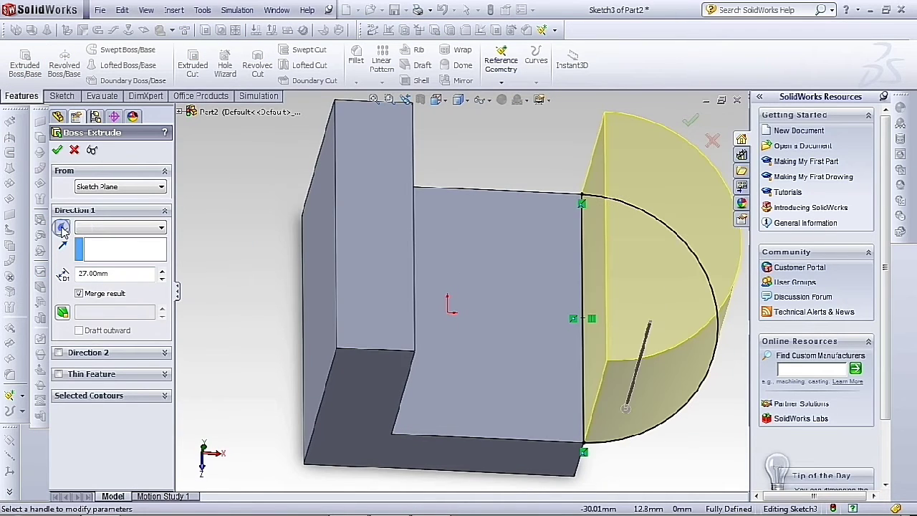
{"action": "double_click", "coordinate": [127, 277]}
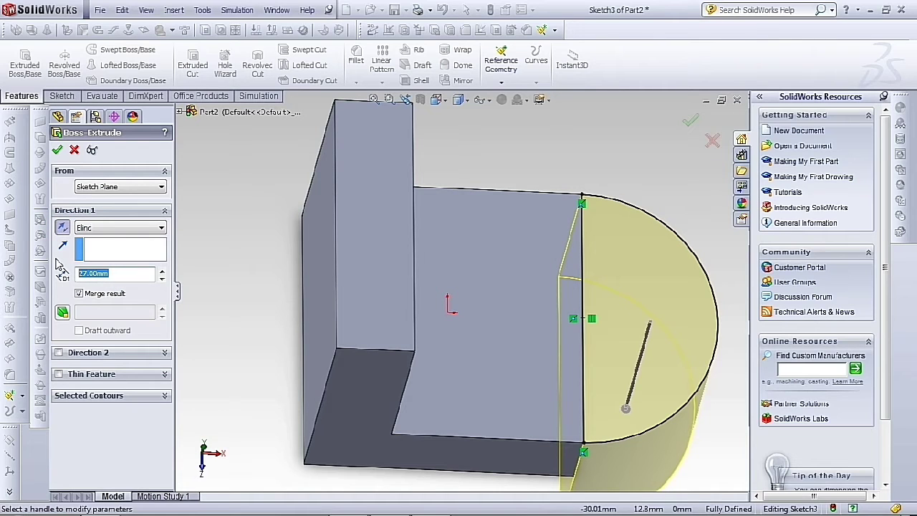
{"action": "key", "text": "Return"}
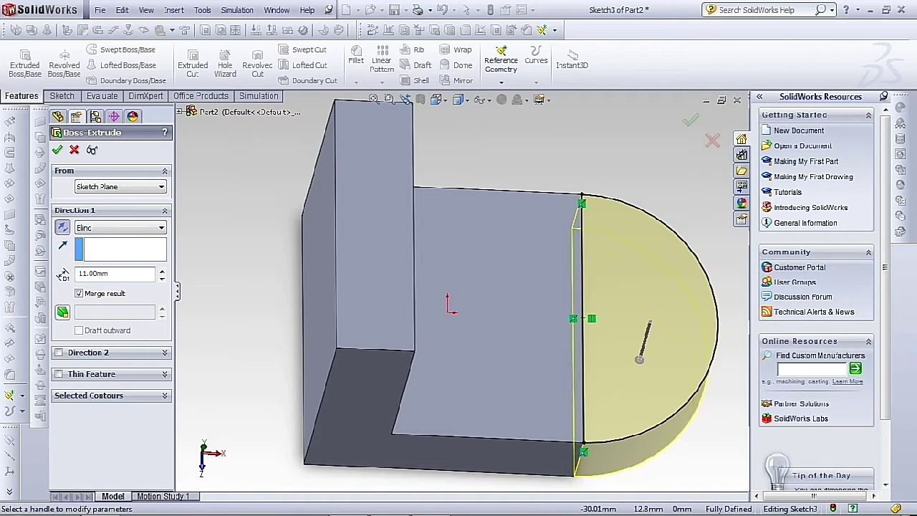
{"action": "left_click", "coordinate": [57, 151]}
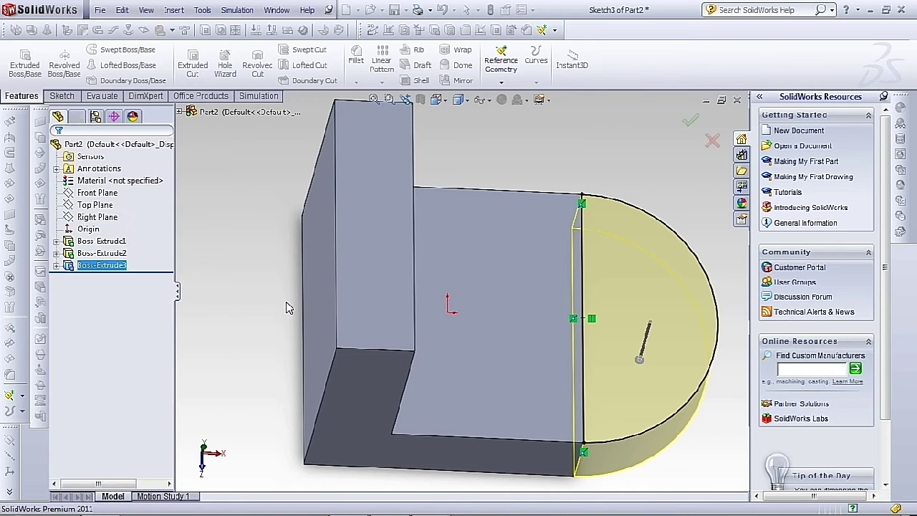
On the upright wall's inner face, sketch a 19 mm radius circle centred on the upper edge's midpoint and reaching its corner
{"action": "middle_click_drag", "start_coordinate": [440, 369], "coordinate": [569, 344]}
{"action": "left_click", "coordinate": [567, 339]}
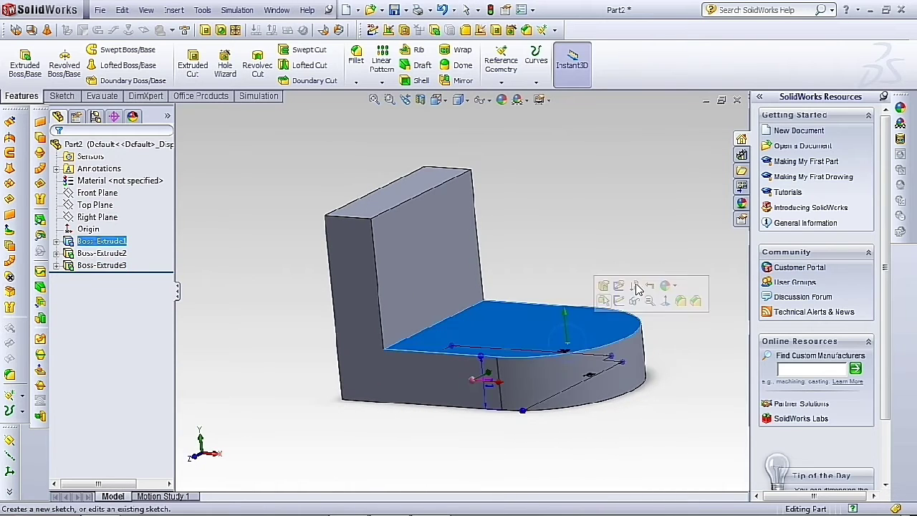
{"action": "left_click", "coordinate": [594, 247]}
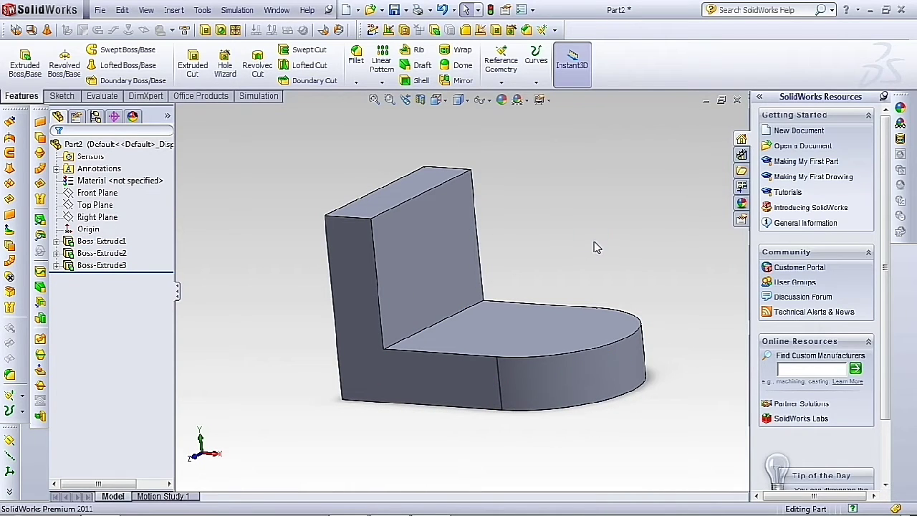
{"action": "left_click", "coordinate": [459, 263]}
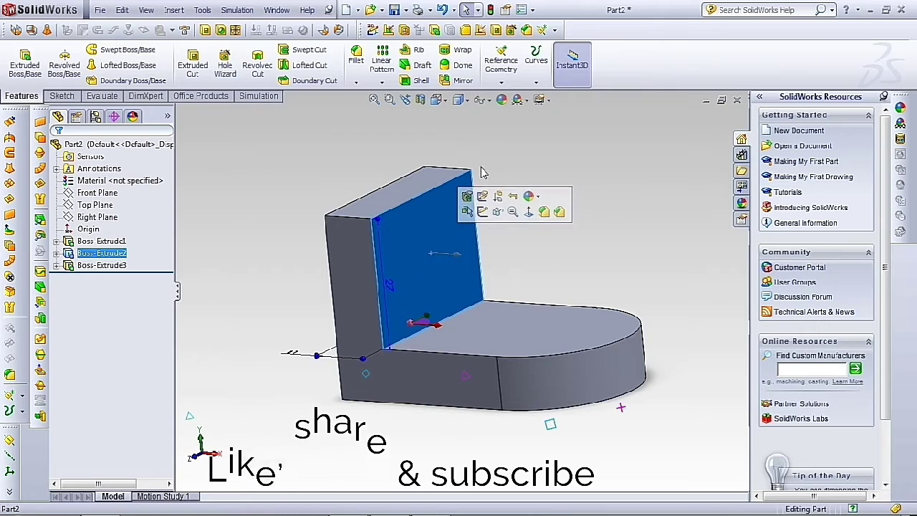
{"action": "left_click", "coordinate": [528, 213]}
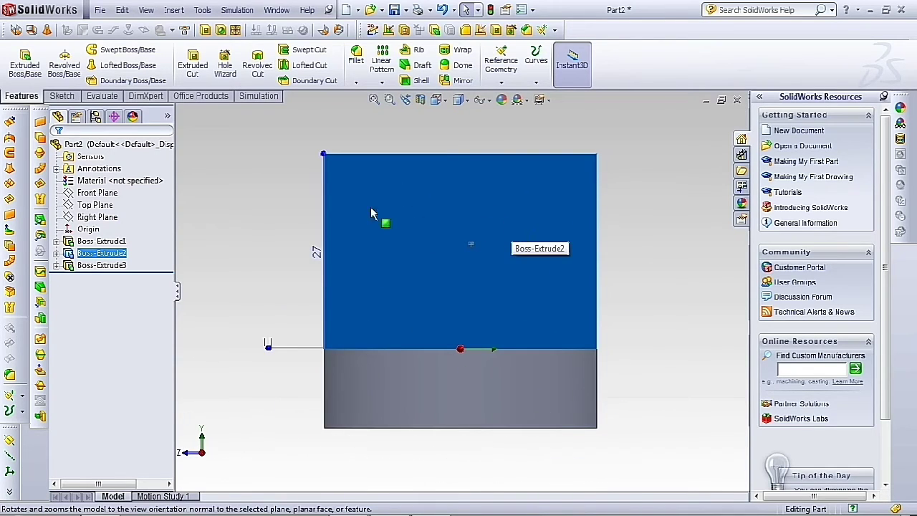
{"action": "left_click", "coordinate": [69, 99]}
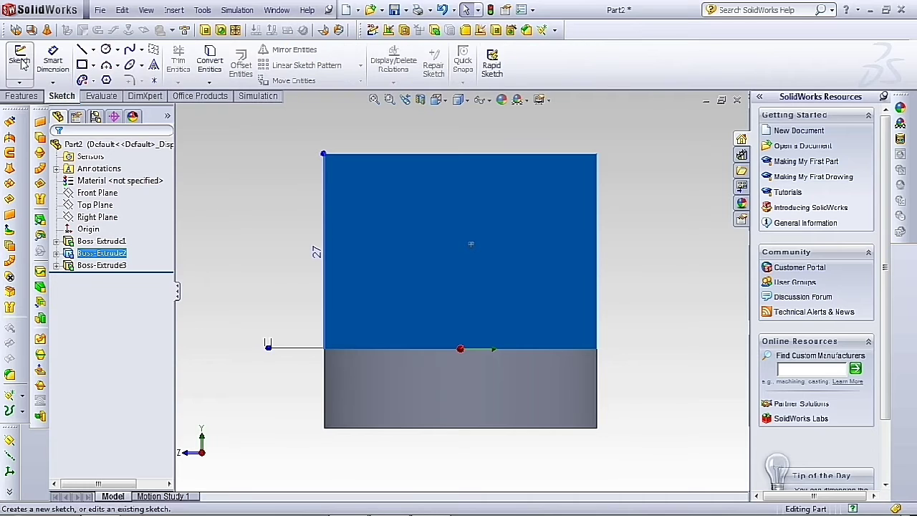
{"action": "left_click", "coordinate": [20, 59]}
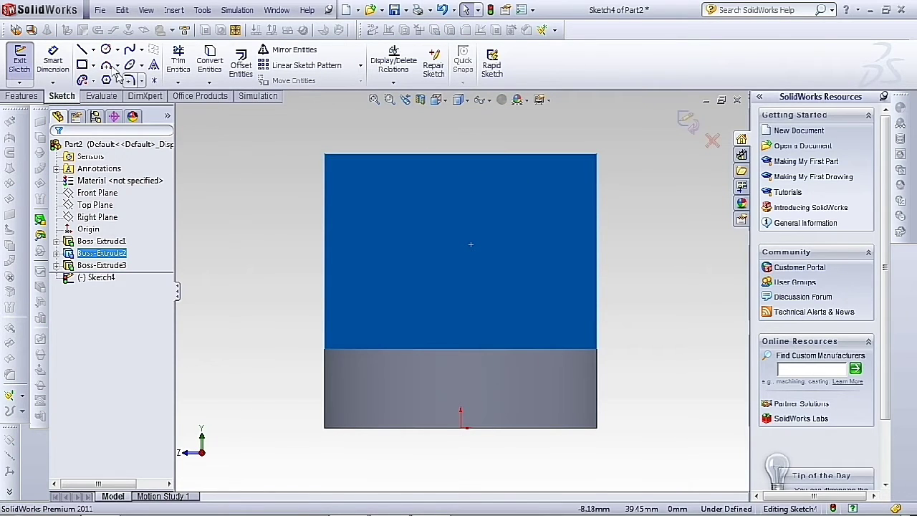
{"action": "left_click", "coordinate": [108, 51]}
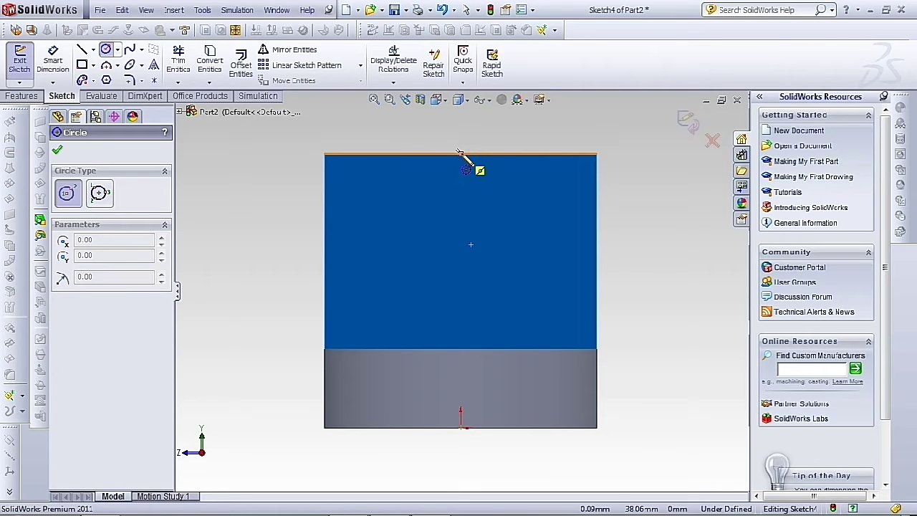
{"action": "left_click", "coordinate": [460, 152]}
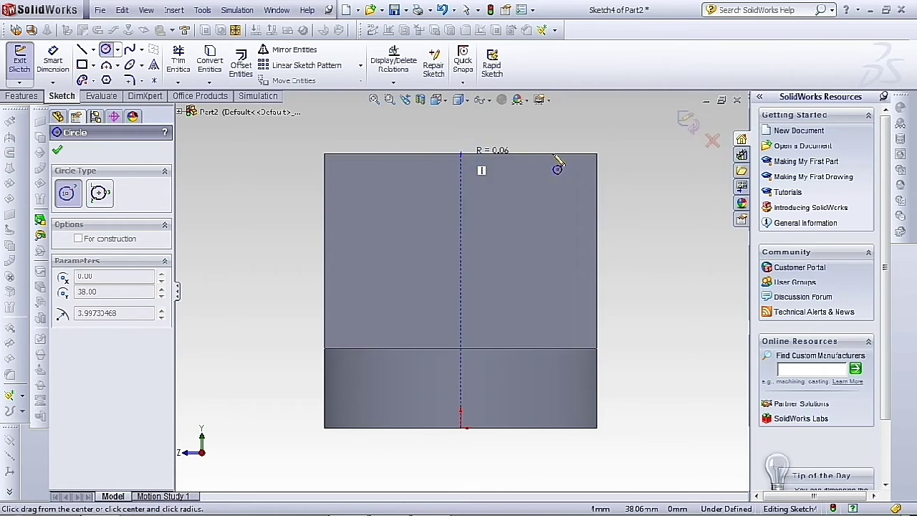
{"action": "left_click", "coordinate": [596, 153]}
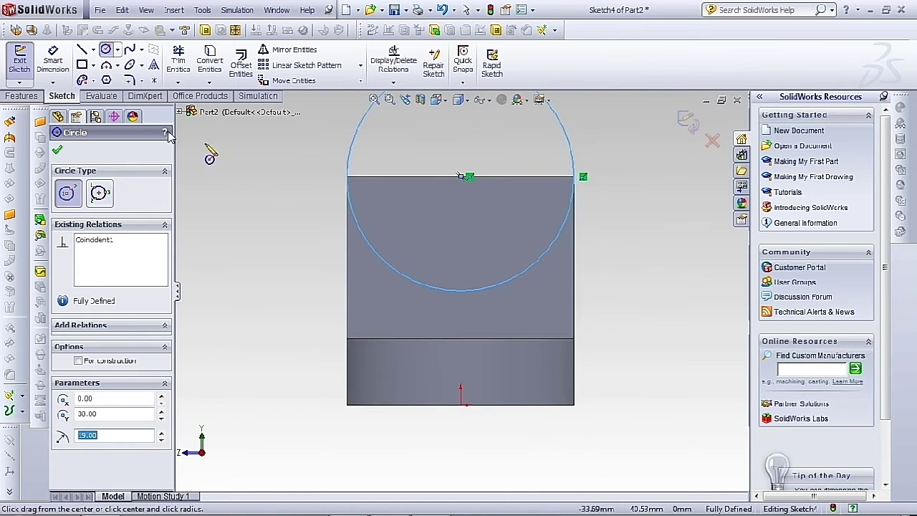
Draw a 38 mm line along the wall's upper edge across the circle and trim away the circle's lower half
{"action": "left_click", "coordinate": [83, 50]}
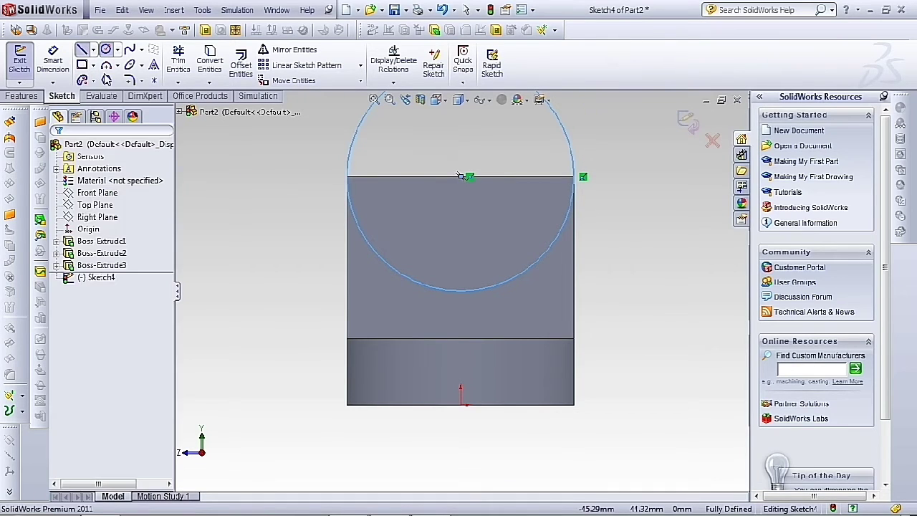
{"action": "left_click", "coordinate": [347, 176]}
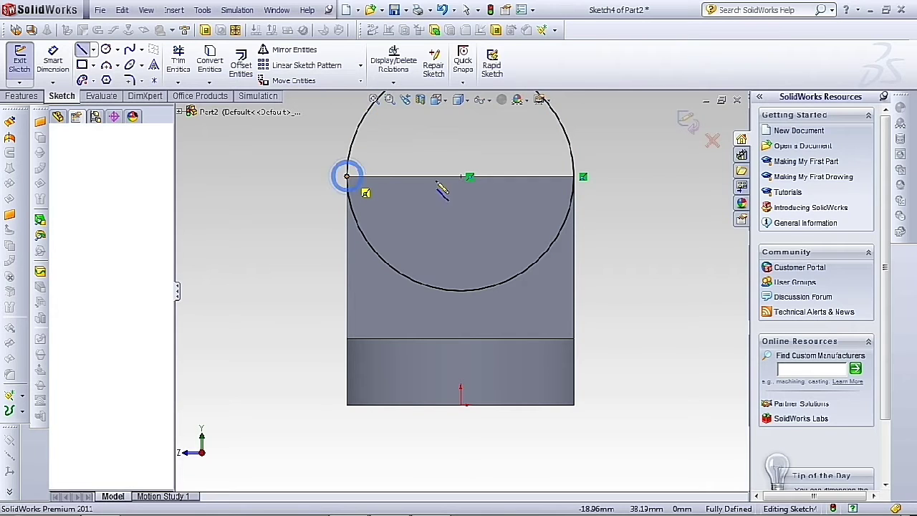
{"action": "left_click", "coordinate": [573, 176]}
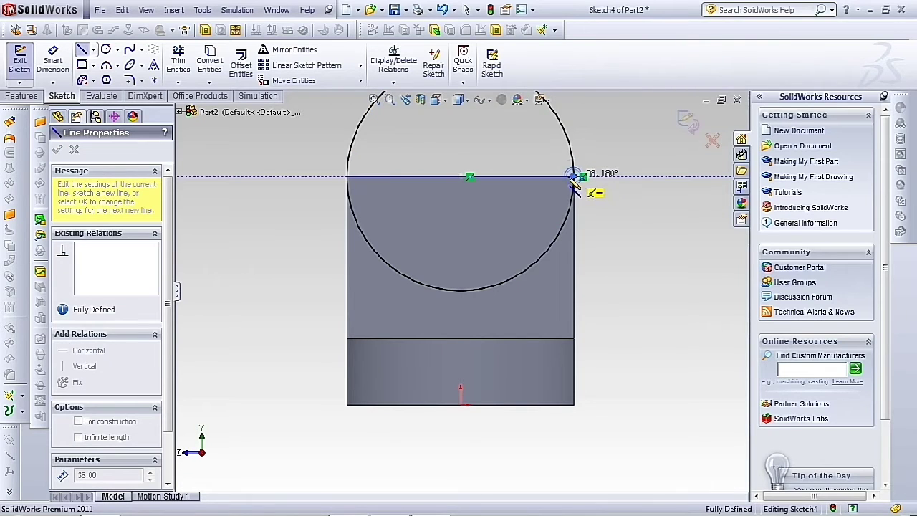
{"action": "left_click", "coordinate": [179, 60]}
{"action": "left_click", "coordinate": [377, 244]}
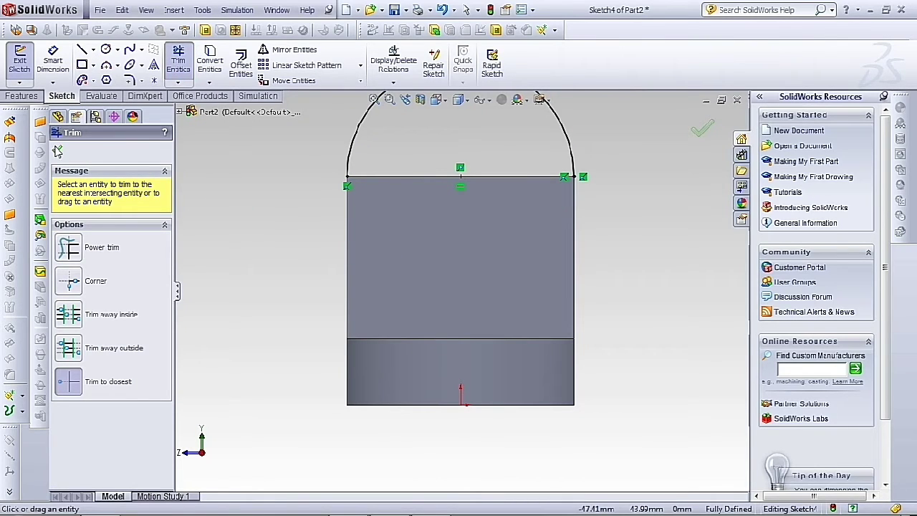
{"action": "key", "text": "Escape"}
Extrude the semicircular profile 11 mm blind in the reversed direction, merged with the upright wall, to round its top
{"action": "left_click", "coordinate": [29, 98]}
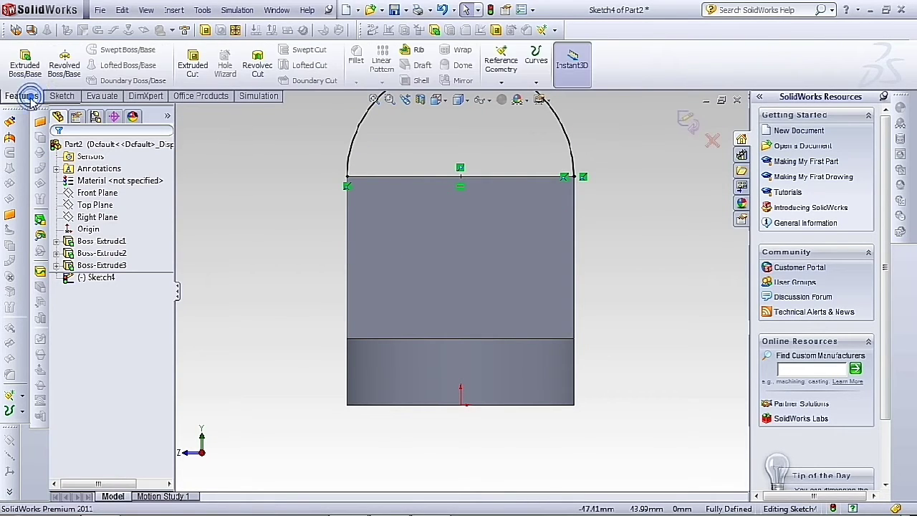
{"action": "left_click", "coordinate": [26, 61]}
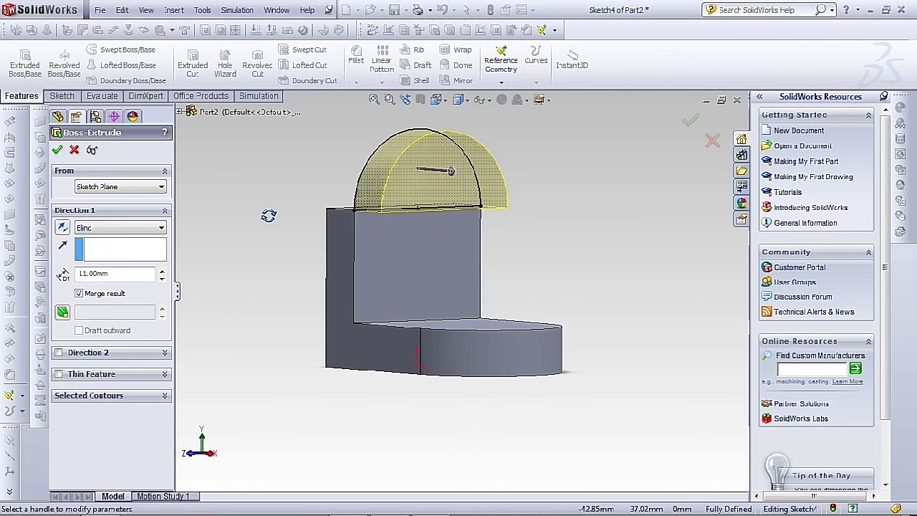
{"action": "left_click", "coordinate": [63, 227]}
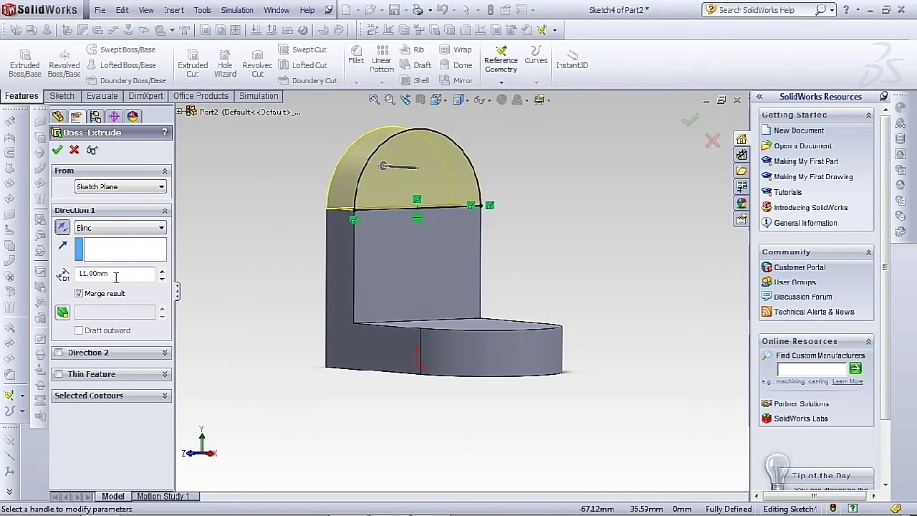
{"action": "left_click", "coordinate": [58, 151]}
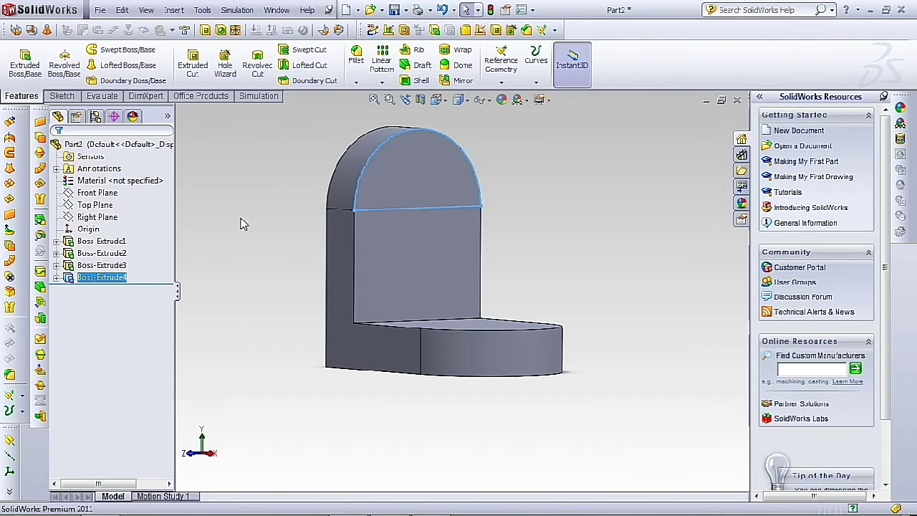
Start a sketch on the base's upper face and draw a centerline from the wall edge's midpoint to the middle of the rounded end
{"action": "middle_click_drag", "start_coordinate": [282, 251], "coordinate": [282, 277]}
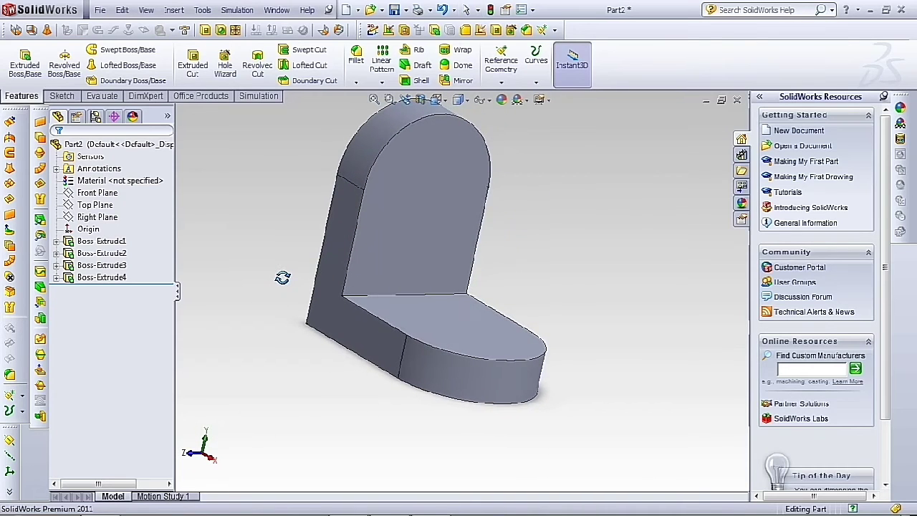
{"action": "key", "text": "Escape"}
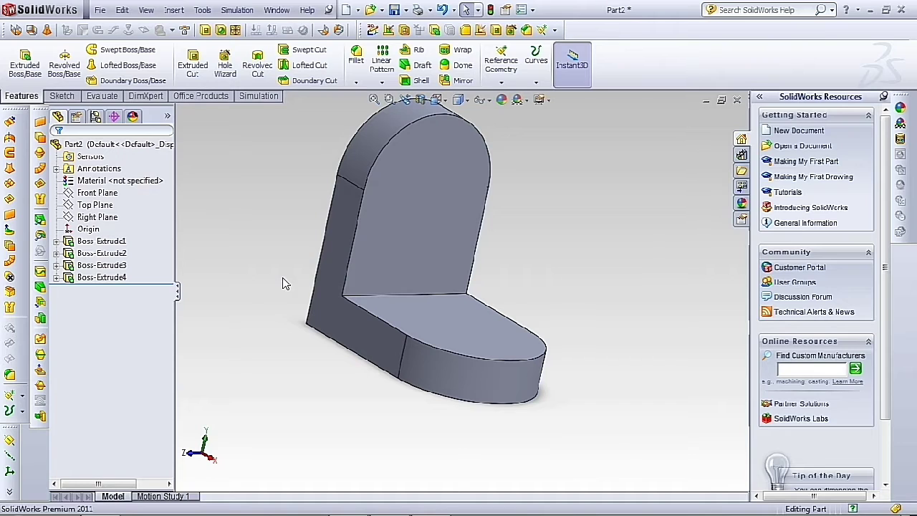
{"action": "left_click", "coordinate": [443, 303]}
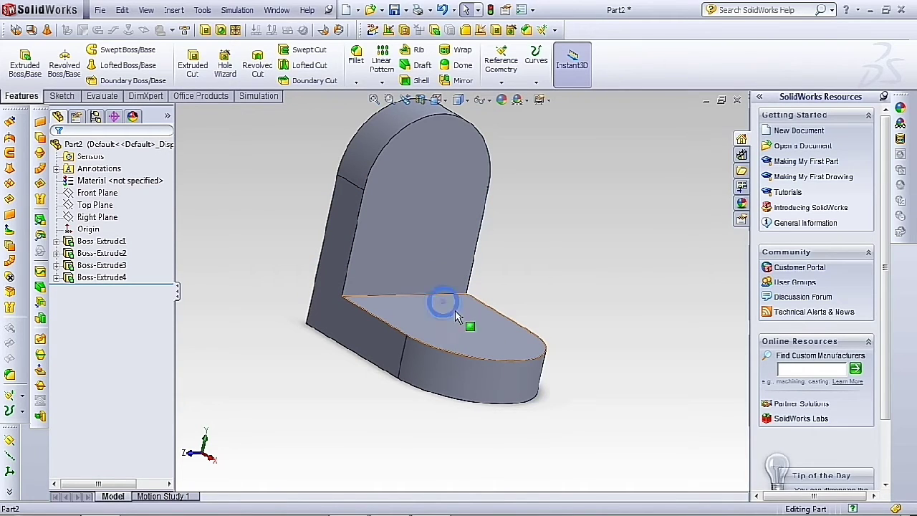
{"action": "left_click", "coordinate": [497, 260]}
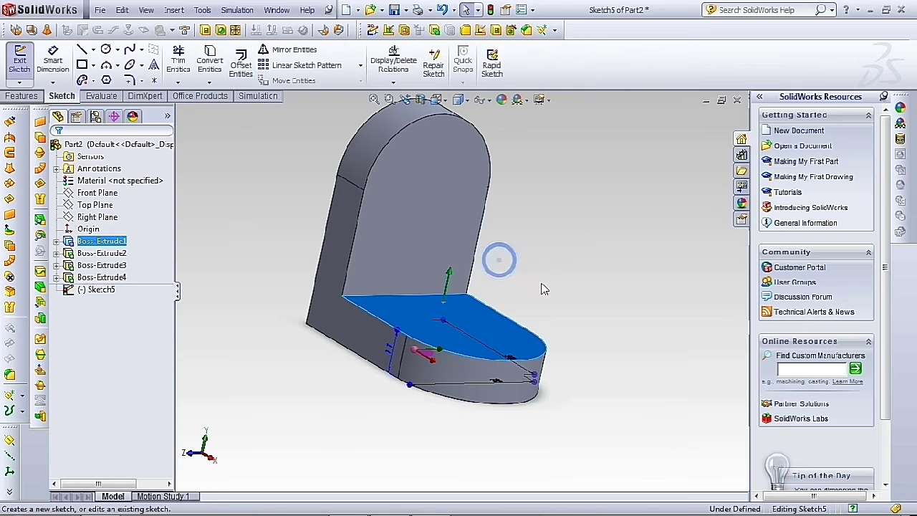
{"action": "left_click", "coordinate": [93, 49]}
{"action": "left_click", "coordinate": [106, 78]}
{"action": "mouse_move", "coordinate": [598, 277]}
{"action": "middle_mouse_down"}
{"action": "mouse_move", "coordinate": [549, 262]}
{"action": "mouse_move", "coordinate": [557, 300]}
{"action": "mouse_move", "coordinate": [478, 271]}
{"action": "middle_mouse_up"}
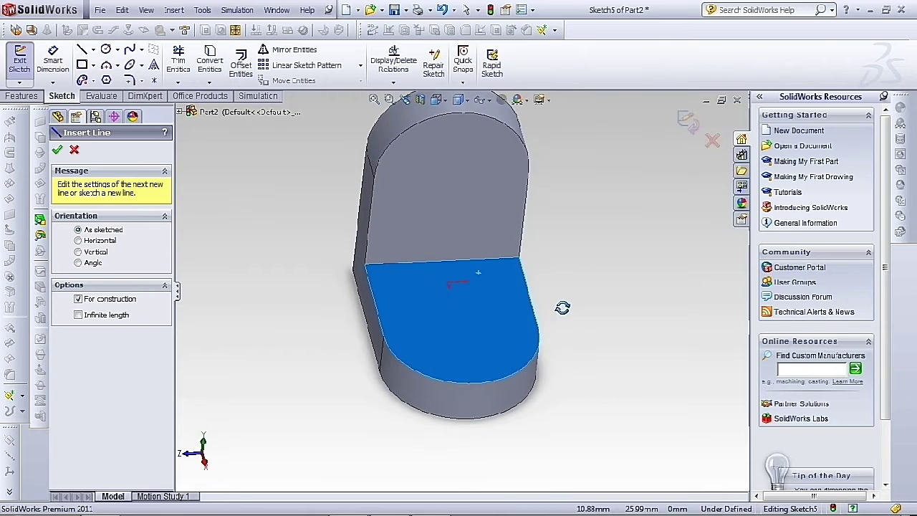
{"action": "left_click", "coordinate": [441, 260]}
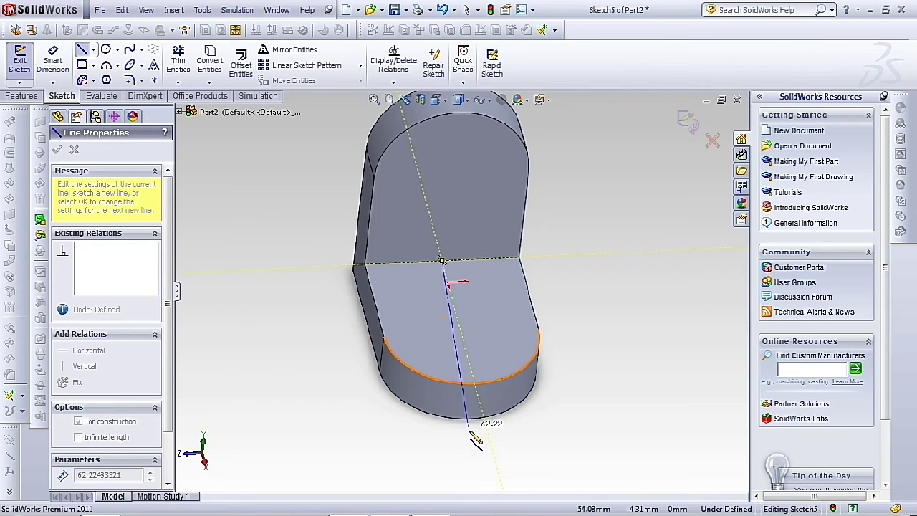
{"action": "left_click", "coordinate": [475, 384]}
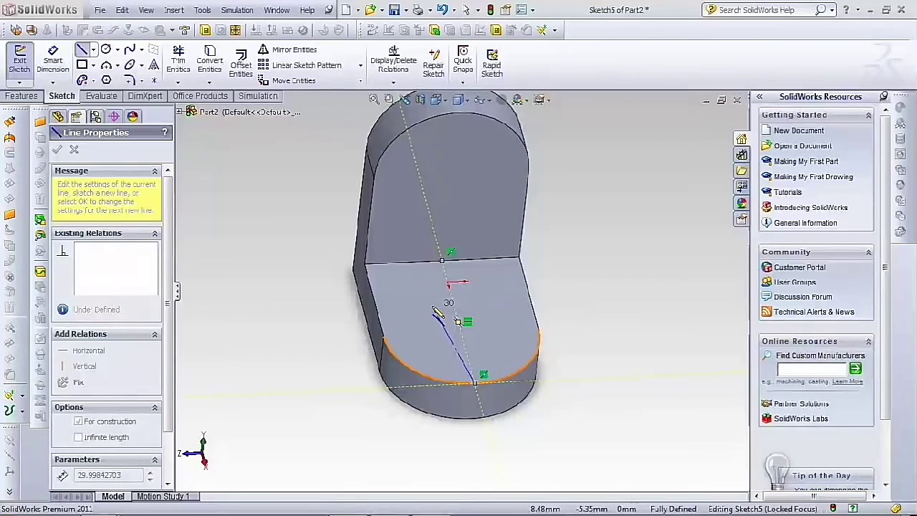
{"action": "right_click", "coordinate": [628, 247]}
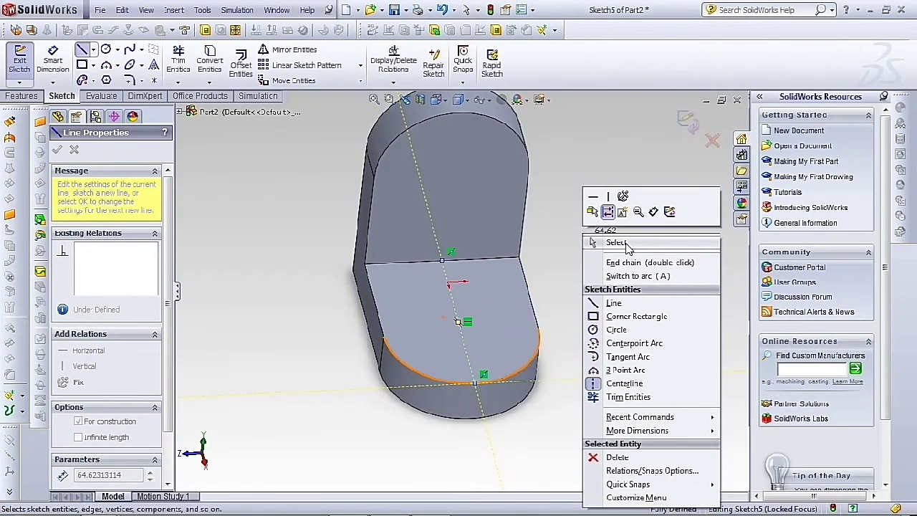
{"action": "left_click", "coordinate": [627, 244]}
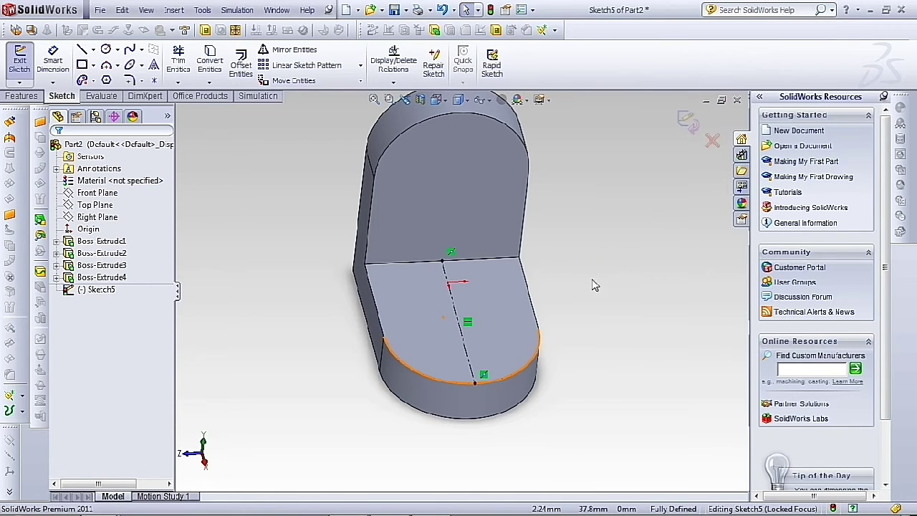
Draw a corner rectangle about 38.6 by 11.6 mm straddling the centerline, with one short side on the wall edge
{"action": "middle_click_drag", "start_coordinate": [604, 287], "coordinate": [390, 223]}
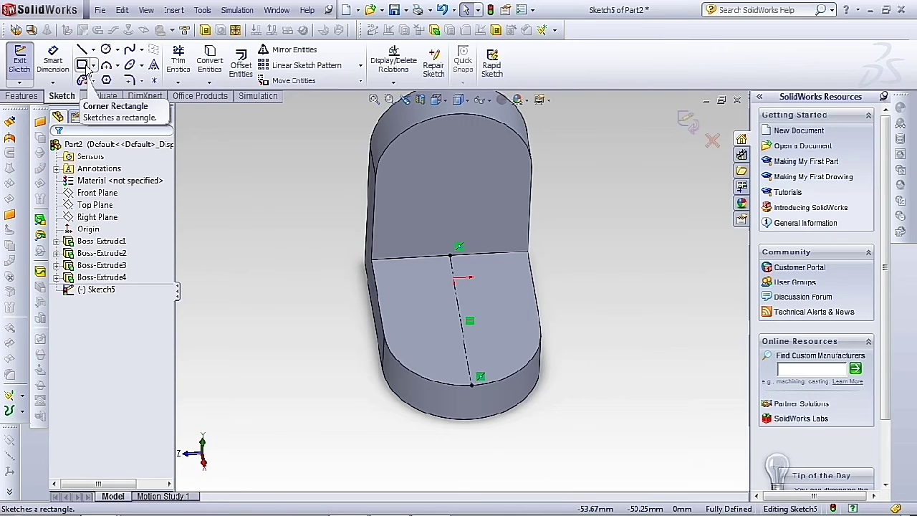
{"action": "left_click", "coordinate": [83, 65]}
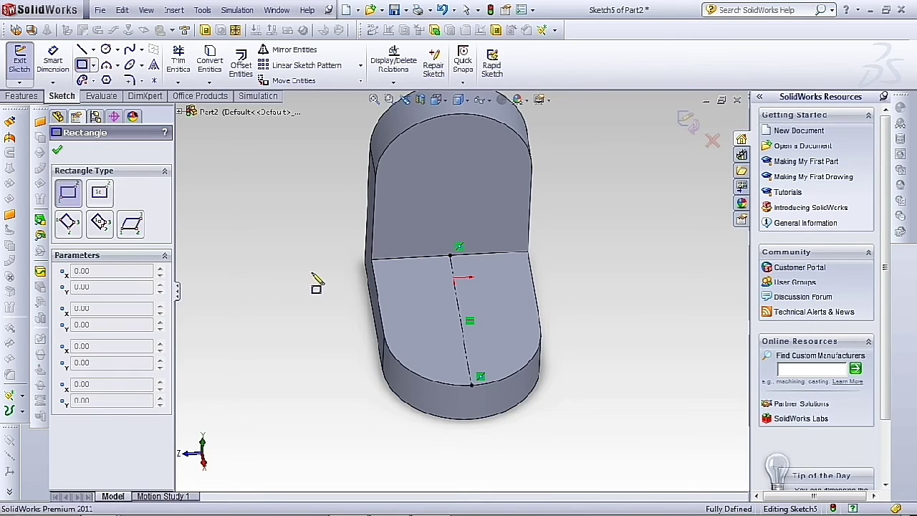
{"action": "left_click", "coordinate": [428, 257]}
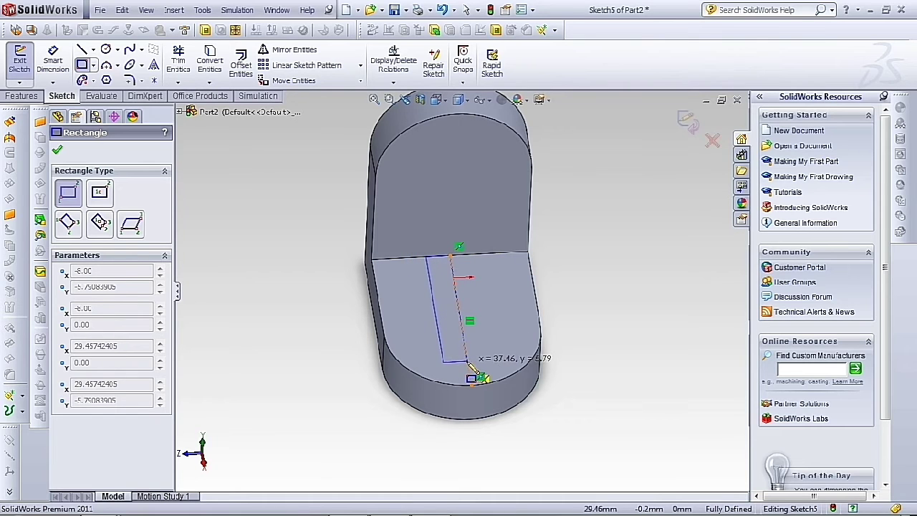
{"action": "left_click", "coordinate": [492, 365]}
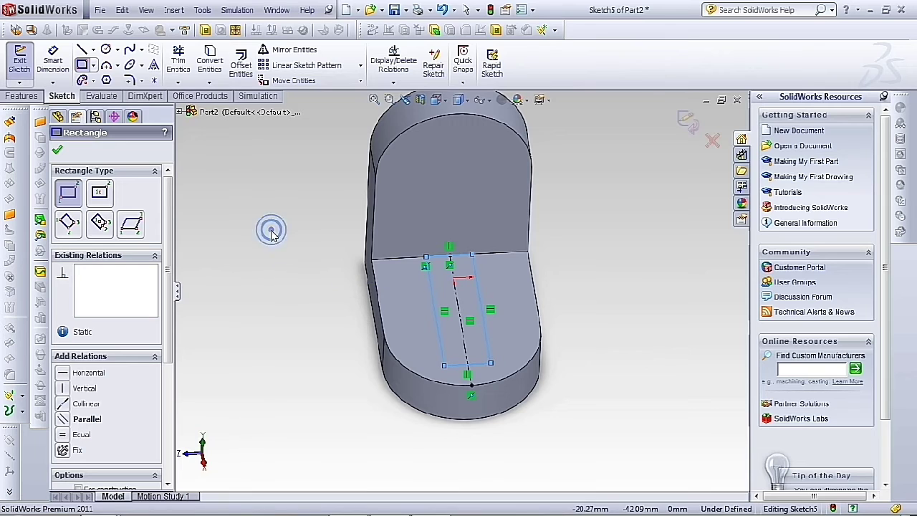
{"action": "right_click", "coordinate": [271, 181]}
{"action": "left_click", "coordinate": [301, 237]}
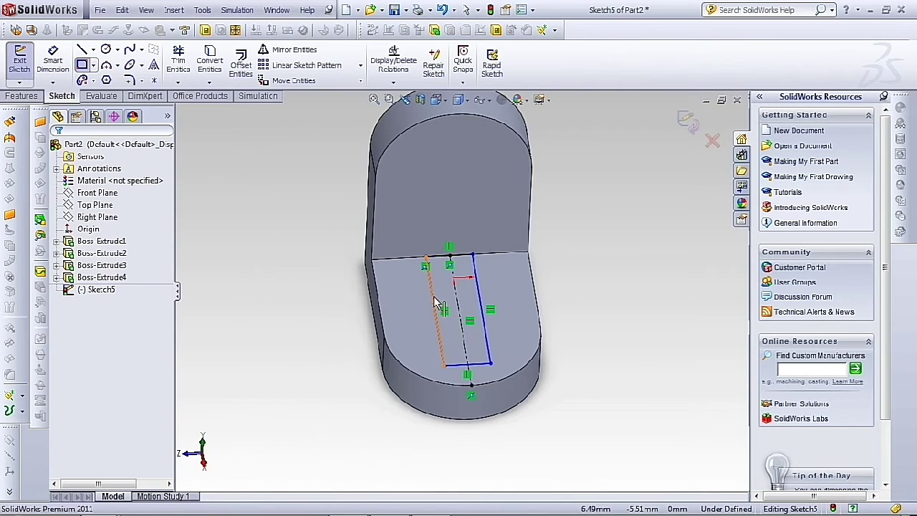
Make the rectangle's two long sides symmetric about the centerline
{"action": "left_click", "coordinate": [435, 296]}
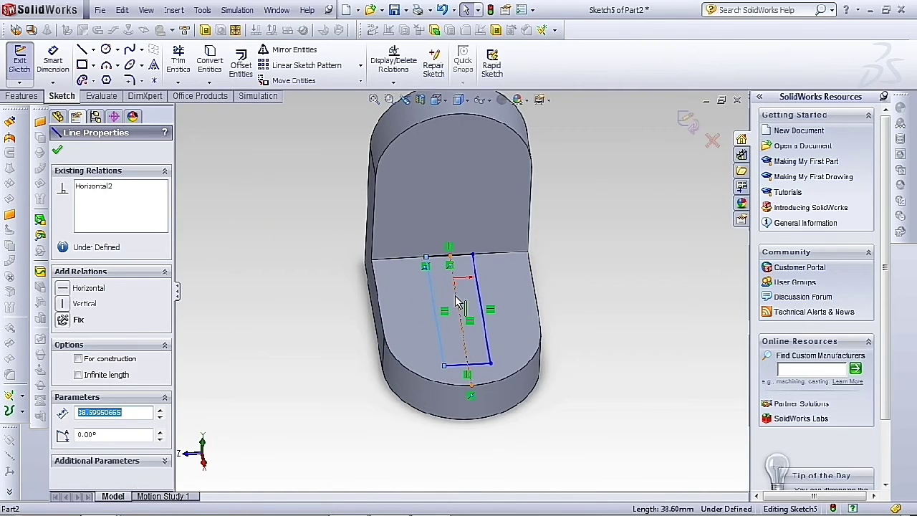
{"action": "left_click", "coordinate": [479, 301], "text": "ctrl"}
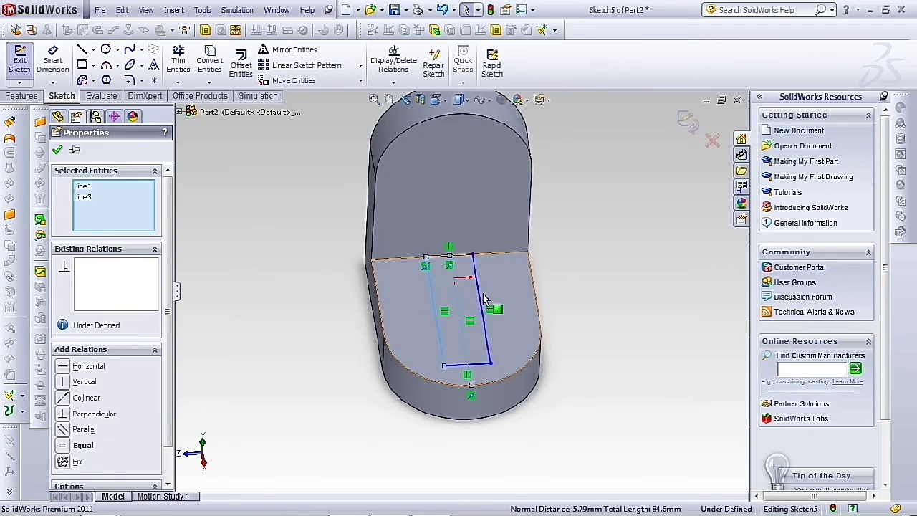
{"action": "left_click", "coordinate": [484, 303], "text": "ctrl"}
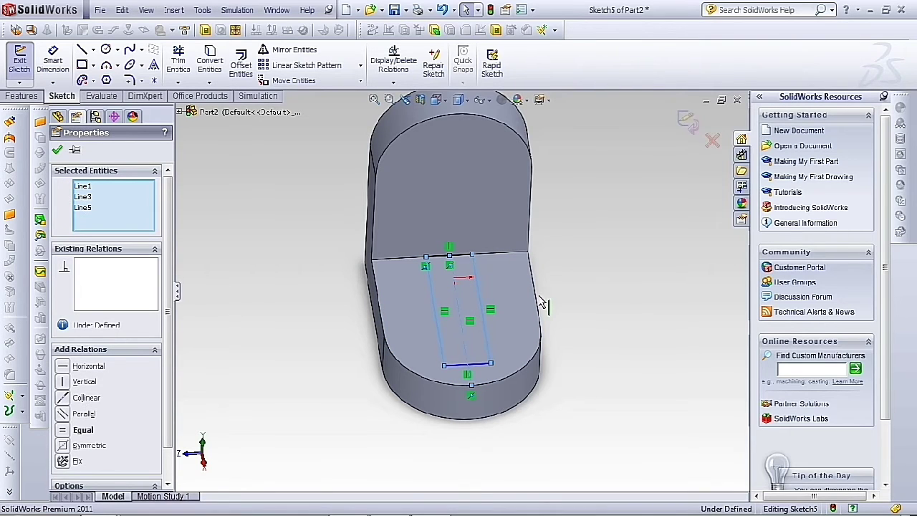
{"action": "right_click", "coordinate": [577, 297]}
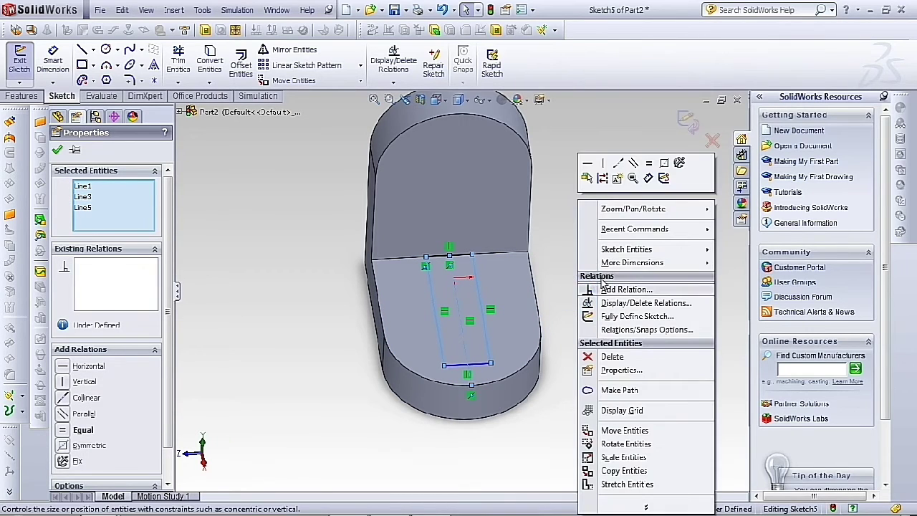
{"action": "left_click", "coordinate": [665, 164]}
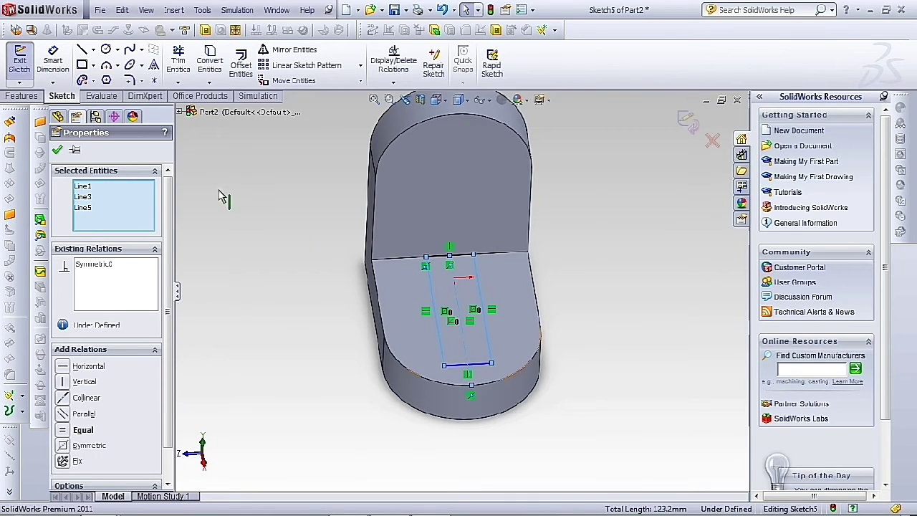
Dimension the rectangle 38 mm long and 8 mm wide
{"action": "left_click", "coordinate": [52, 61]}
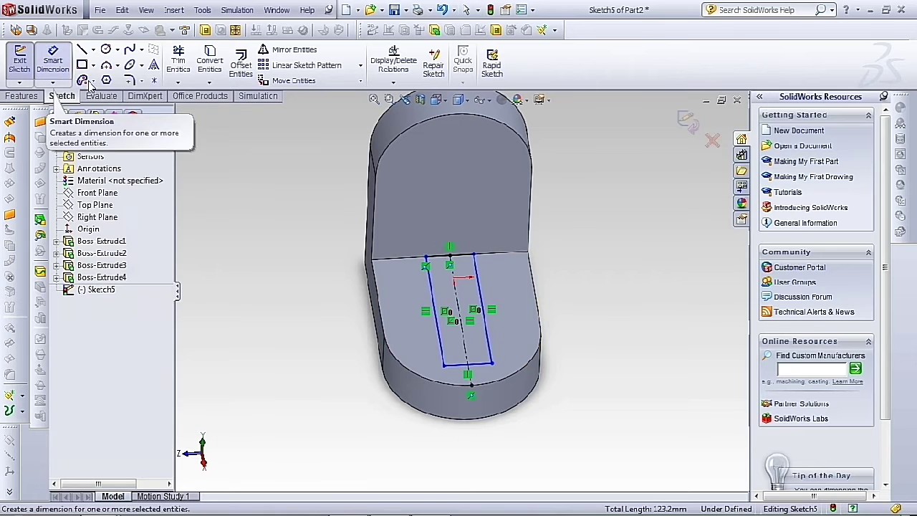
{"action": "left_click", "coordinate": [483, 299]}
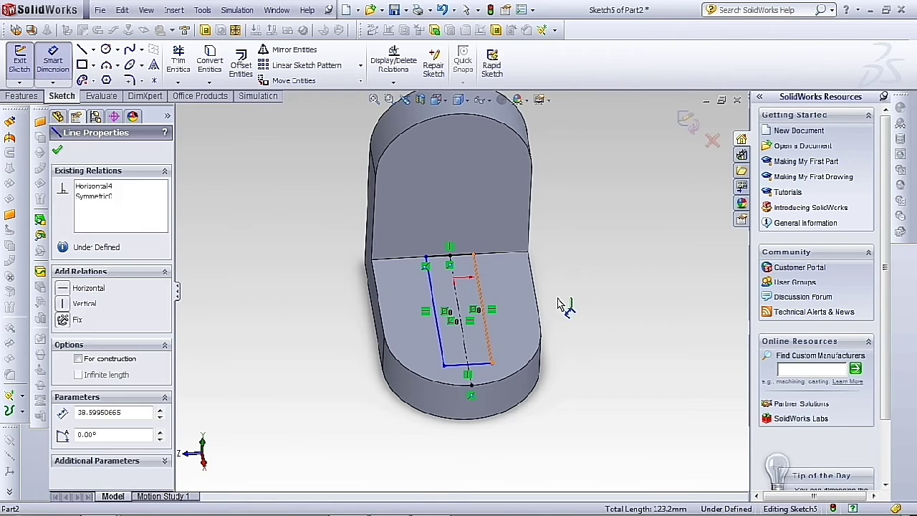
{"action": "left_click", "coordinate": [573, 301]}
{"action": "type", "text": "38"}
{"action": "key", "text": "Return"}
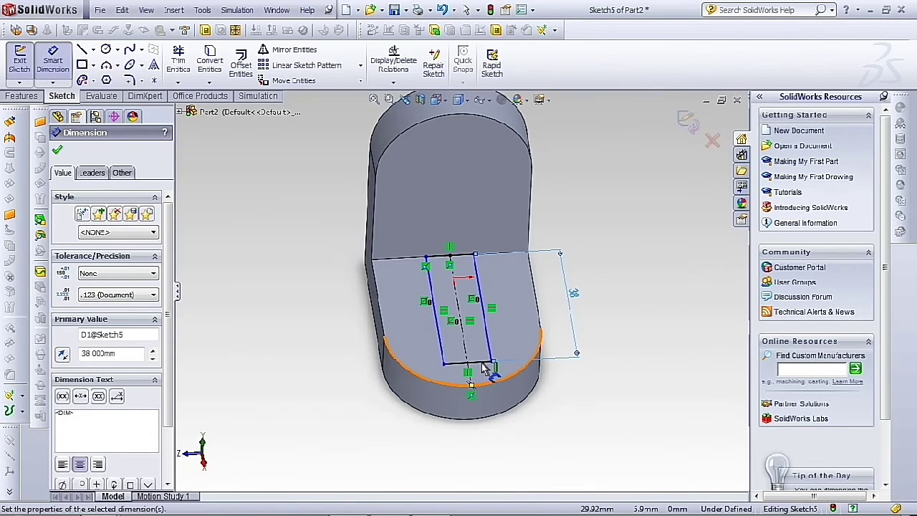
{"action": "left_click", "coordinate": [482, 362]}
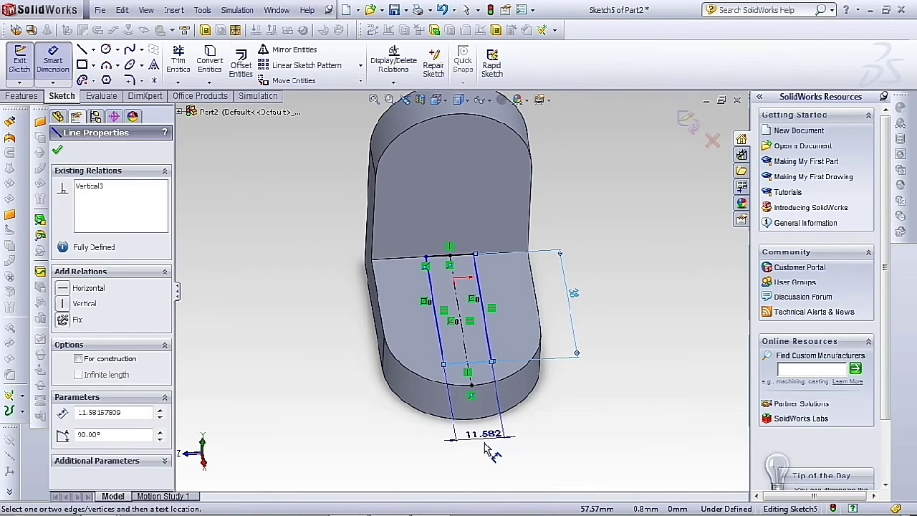
{"action": "left_click", "coordinate": [485, 440]}
{"action": "type", "text": "8"}
{"action": "key", "text": "Return"}
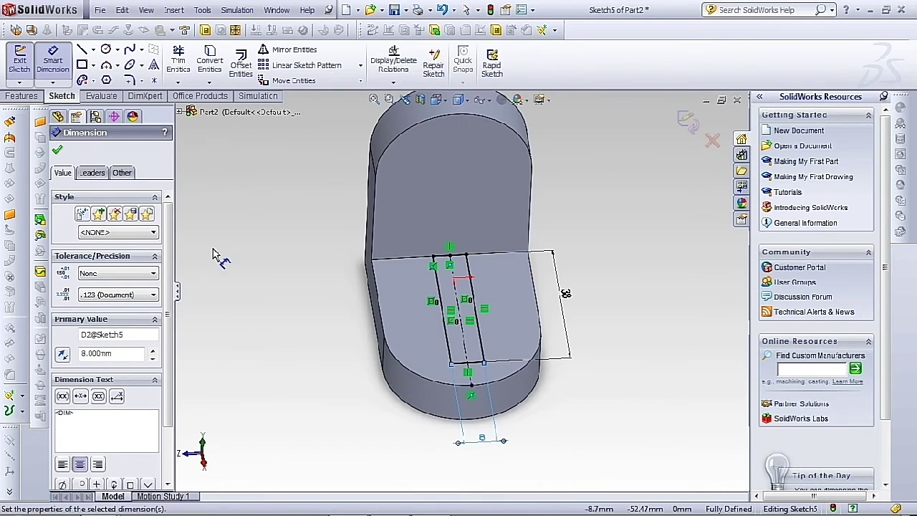
{"action": "left_click", "coordinate": [58, 153]}
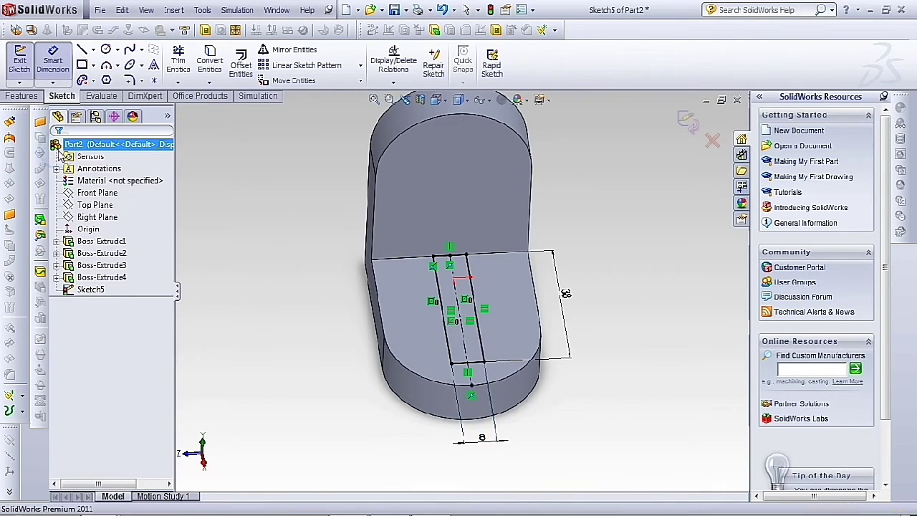
Extrude the rectangle upward with a blind depth of 38 mm, merged with the bracket, and show the part in isometric view
{"action": "left_click", "coordinate": [29, 97]}
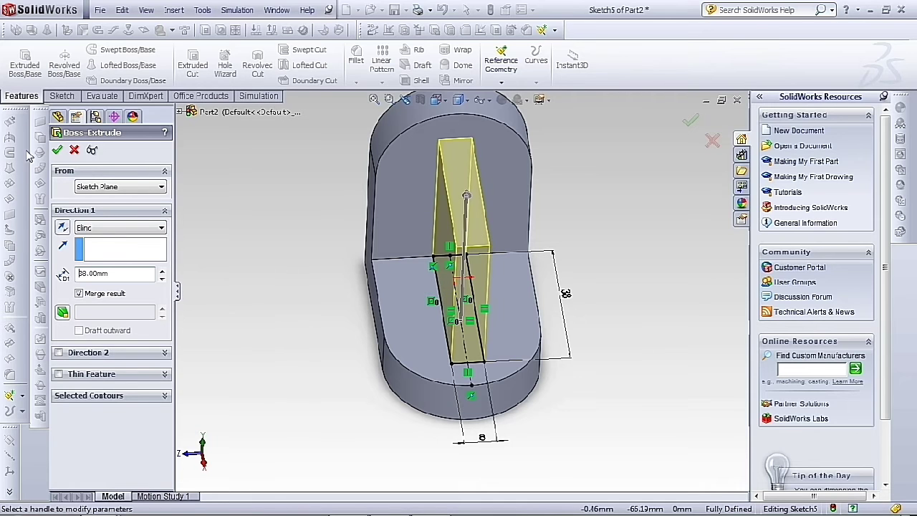
{"action": "left_click", "coordinate": [58, 151]}
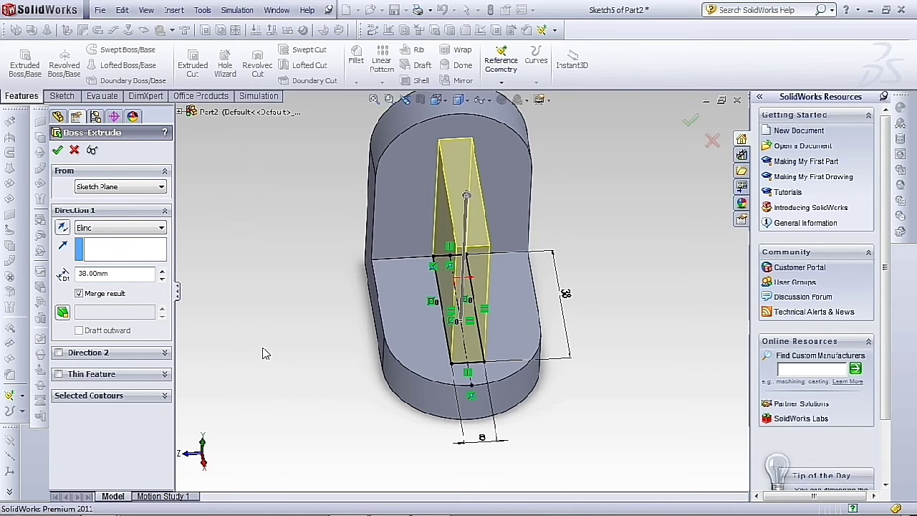
{"action": "middle_click_drag", "start_coordinate": [256, 356], "coordinate": [217, 246]}
{"action": "left_click", "coordinate": [445, 100]}
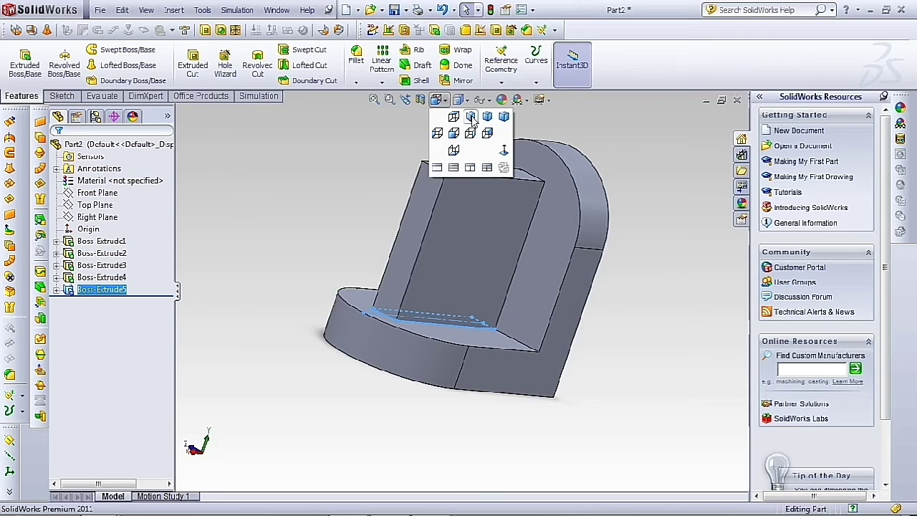
{"action": "left_click", "coordinate": [473, 118]}
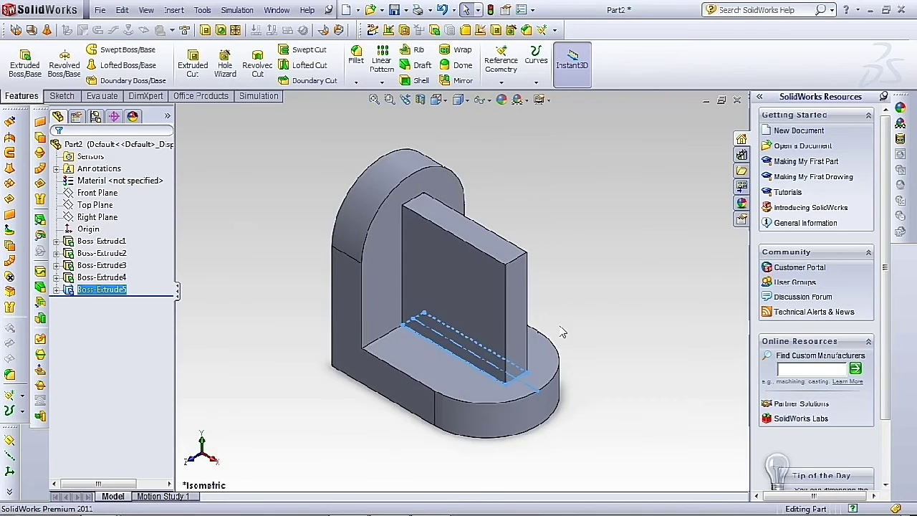
On the rib's large side face, sketch a closed triangle through its upper wall-side corner, upper outer corner and lower outer corner
{"action": "left_click", "coordinate": [452, 296]}
{"action": "left_click", "coordinate": [549, 255]}
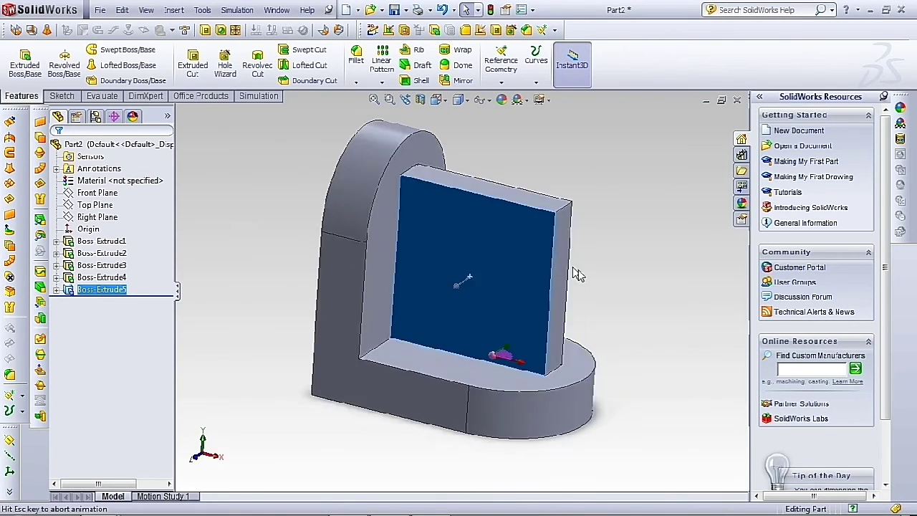
{"action": "key", "text": "Up"}
{"action": "key", "text": "Left"}
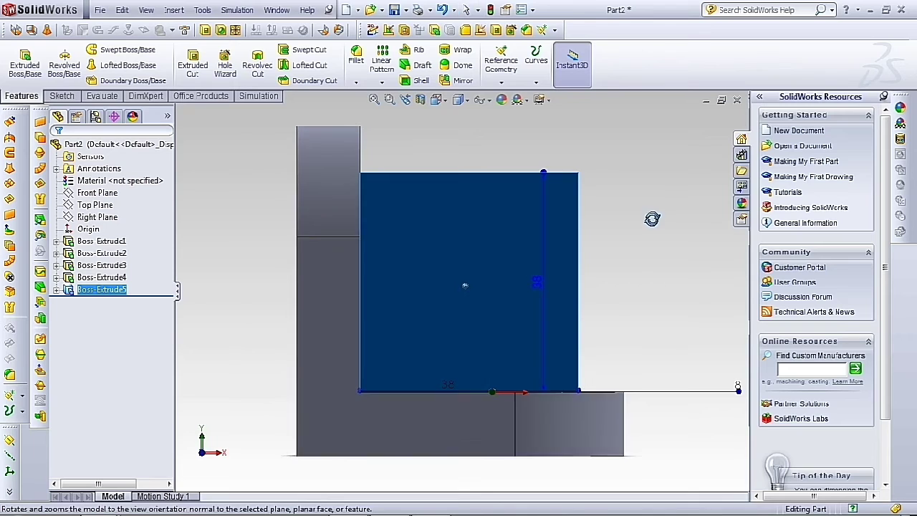
{"action": "left_click", "coordinate": [61, 96]}
{"action": "left_click", "coordinate": [26, 62]}
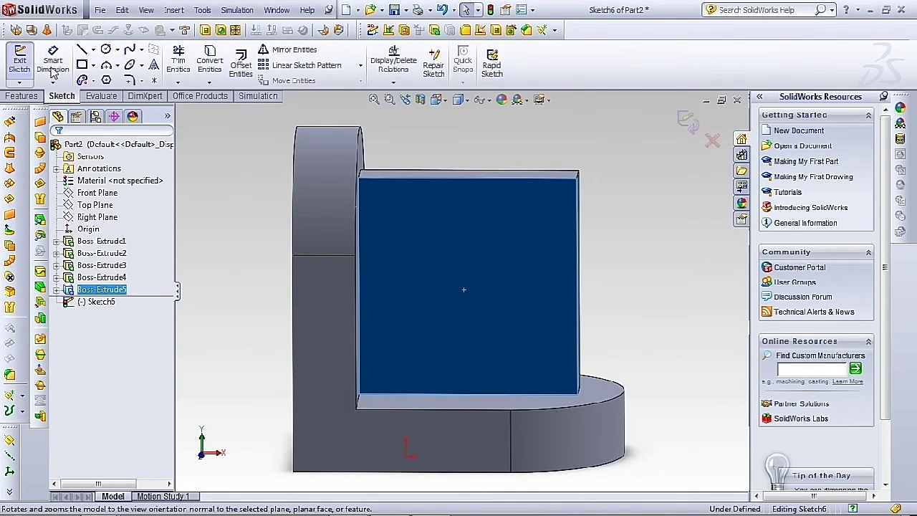
{"action": "left_click", "coordinate": [82, 50]}
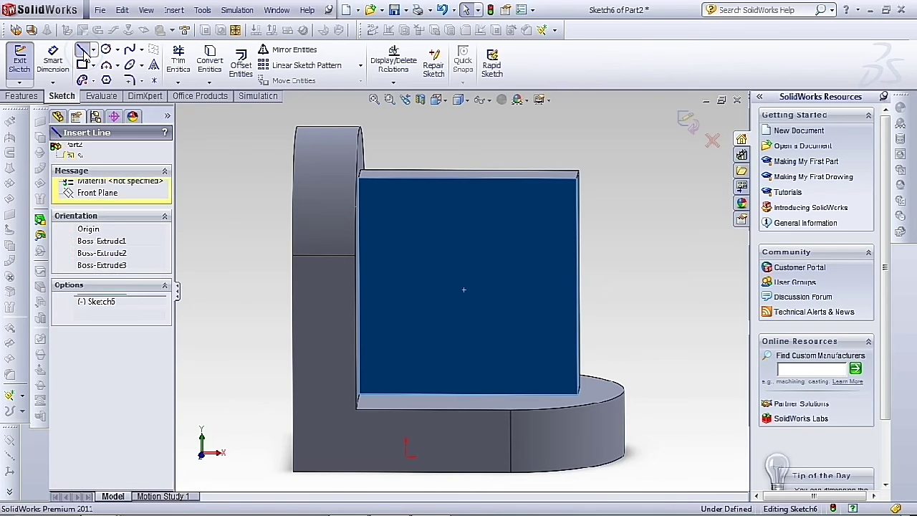
{"action": "left_click", "coordinate": [361, 180]}
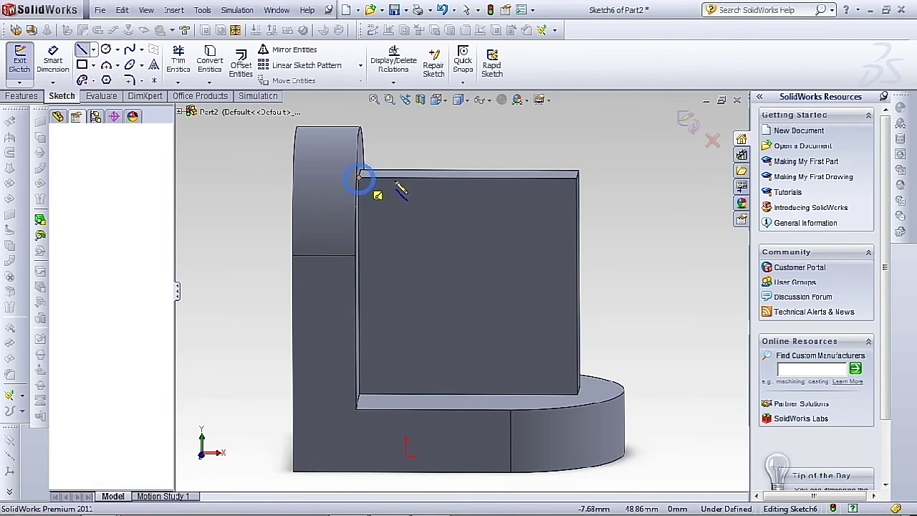
{"action": "left_click", "coordinate": [577, 179]}
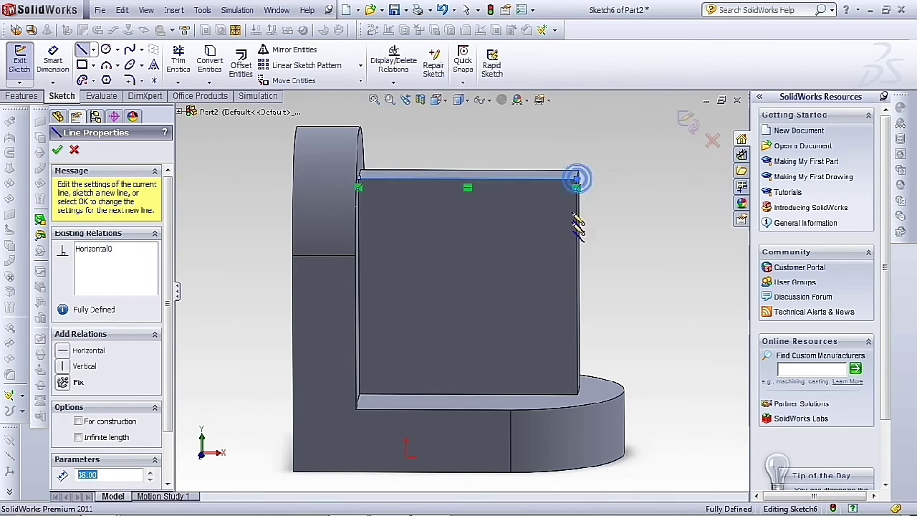
{"action": "left_click", "coordinate": [577, 395]}
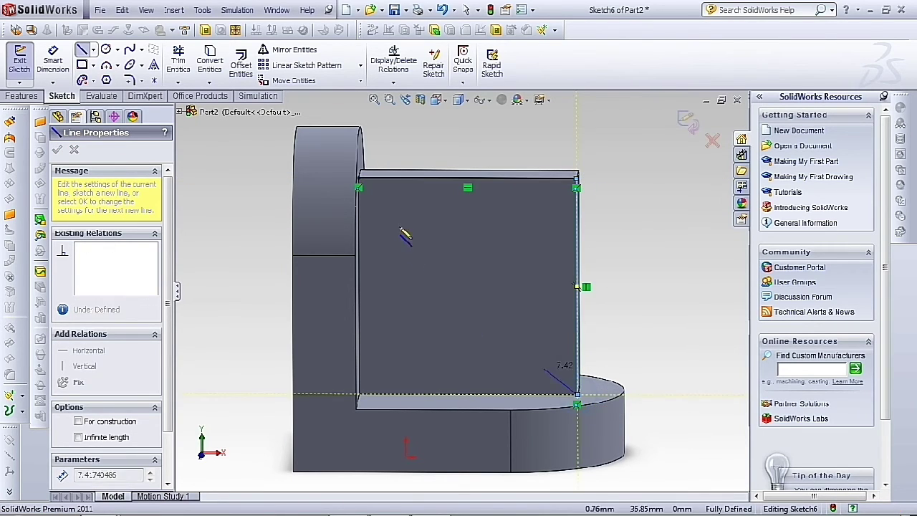
{"action": "left_click", "coordinate": [359, 180]}
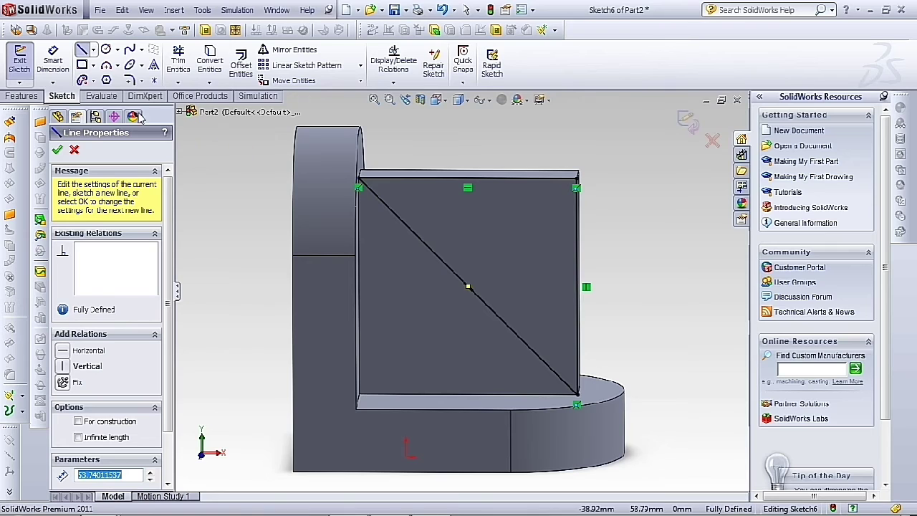
{"action": "left_click", "coordinate": [58, 149]}
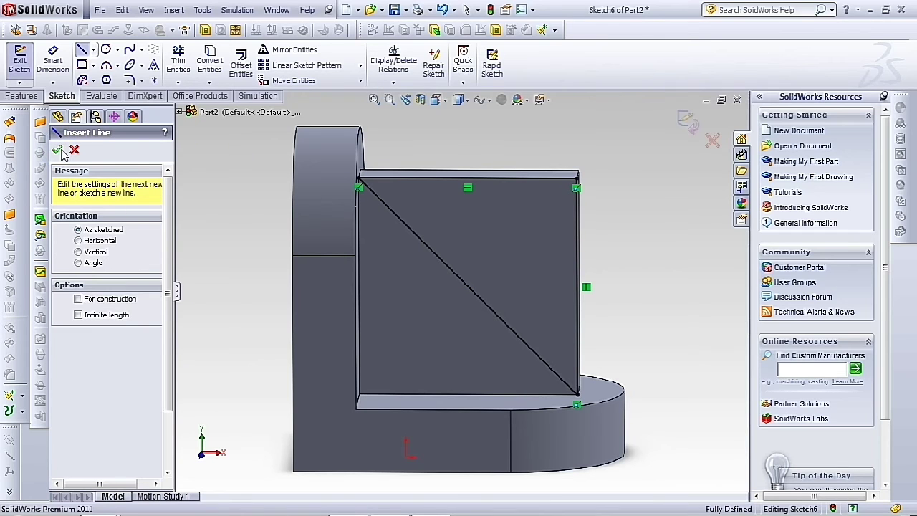
{"action": "left_click", "coordinate": [58, 150]}
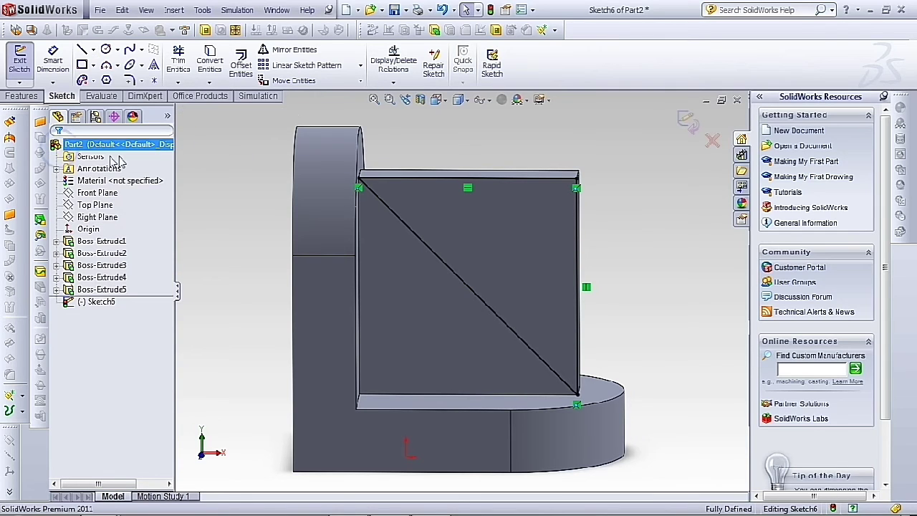
Cut the triangle through the rib with a 38 mm blind Extruded Cut and show the part in isometric view
{"action": "left_click", "coordinate": [23, 97]}
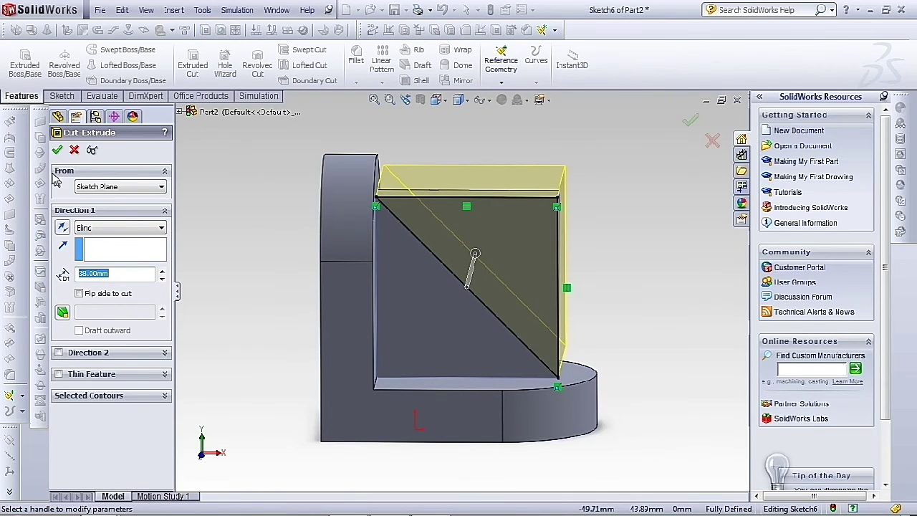
{"action": "left_click", "coordinate": [59, 150]}
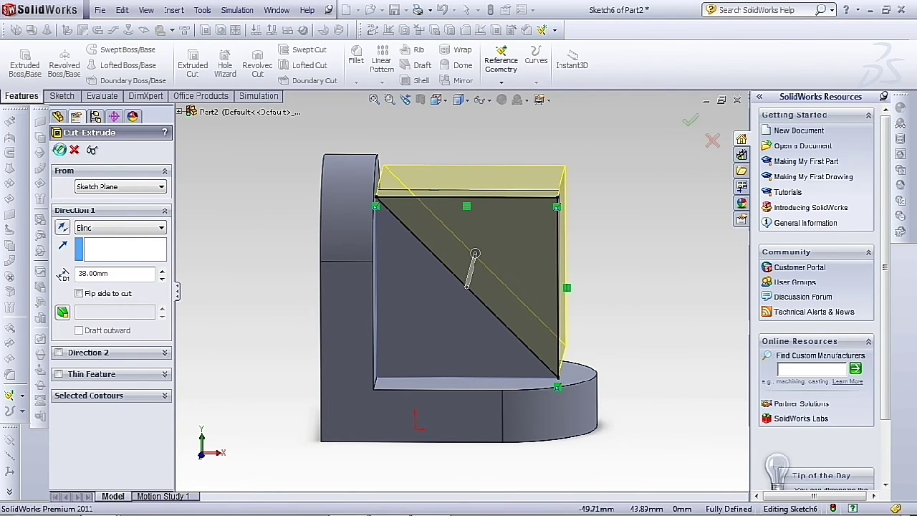
{"action": "left_click", "coordinate": [650, 279]}
{"action": "mouse_move", "coordinate": [651, 279]}
{"action": "middle_mouse_down"}
{"action": "mouse_move", "coordinate": [587, 274]}
{"action": "mouse_move", "coordinate": [485, 153]}
{"action": "middle_mouse_up"}
{"action": "left_click", "coordinate": [437, 101]}
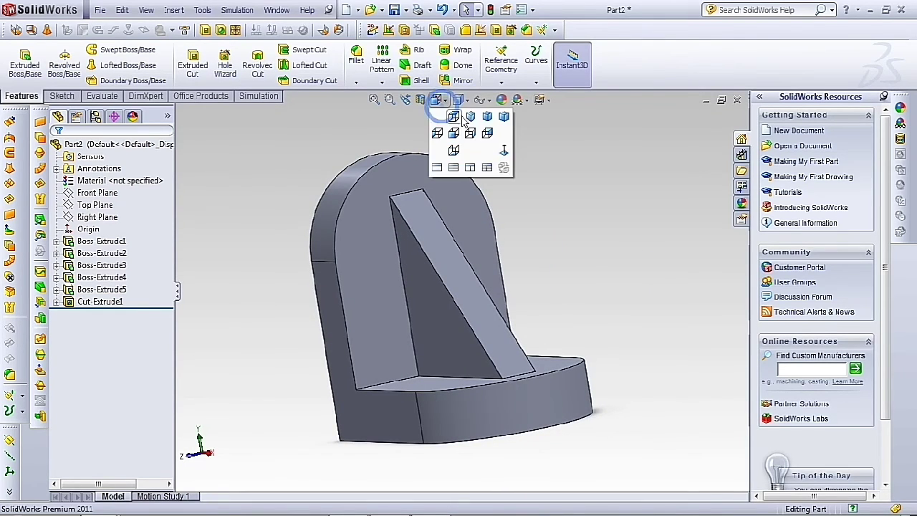
{"action": "left_click", "coordinate": [470, 119]}
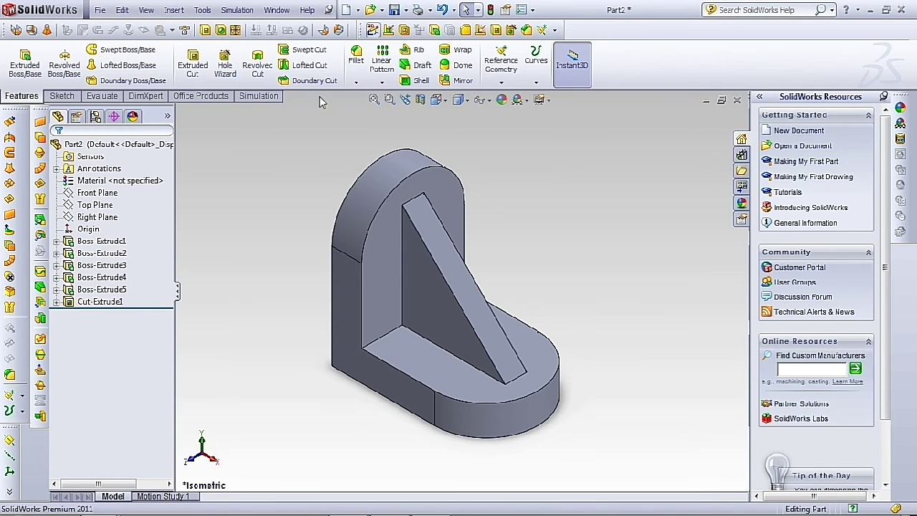
Change the whole part's appearance colour to light orange from the standard swatches
{"action": "left_click", "coordinate": [135, 144]}
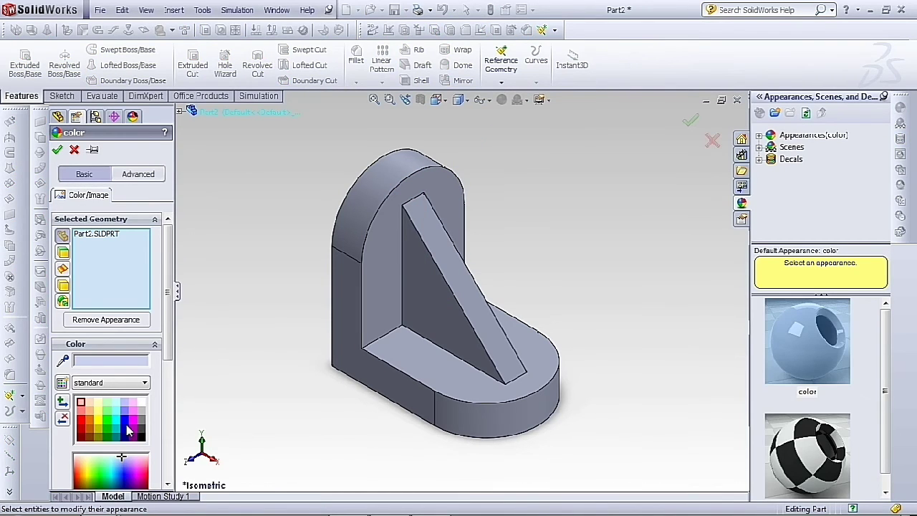
{"action": "left_click", "coordinate": [136, 425]}
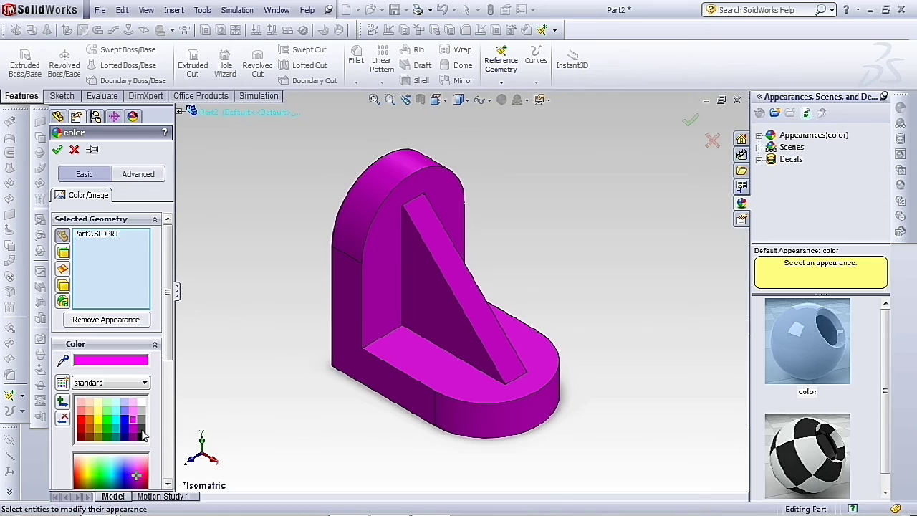
{"action": "left_click", "coordinate": [142, 412]}
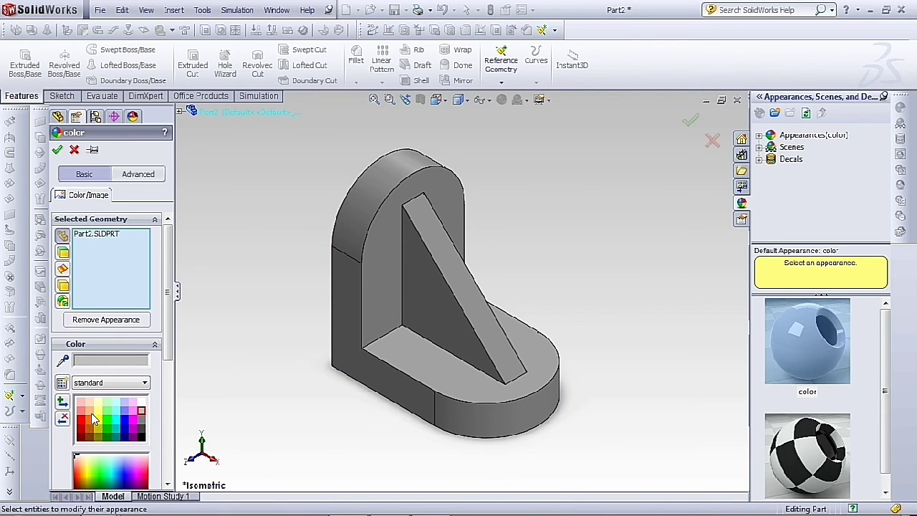
{"action": "left_click", "coordinate": [57, 151]}
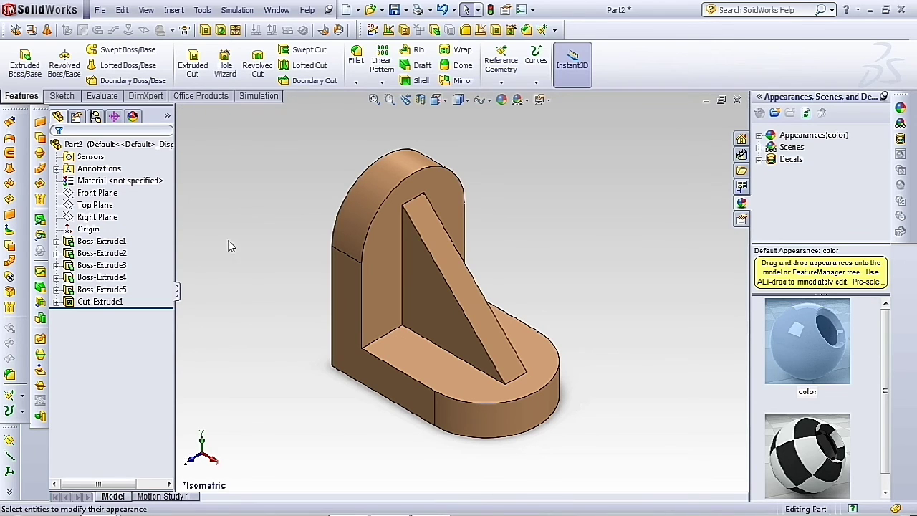
Save the part as Part6 in the folder named new
{"action": "left_click", "coordinate": [394, 9]}
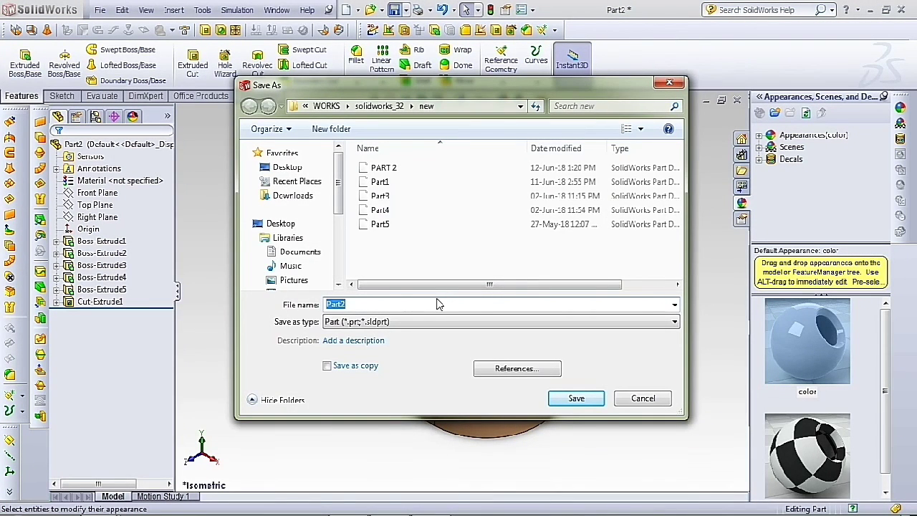
{"action": "left_click", "coordinate": [353, 306]}
{"action": "key", "text": "BackSpace"}
{"action": "type", "text": "6"}
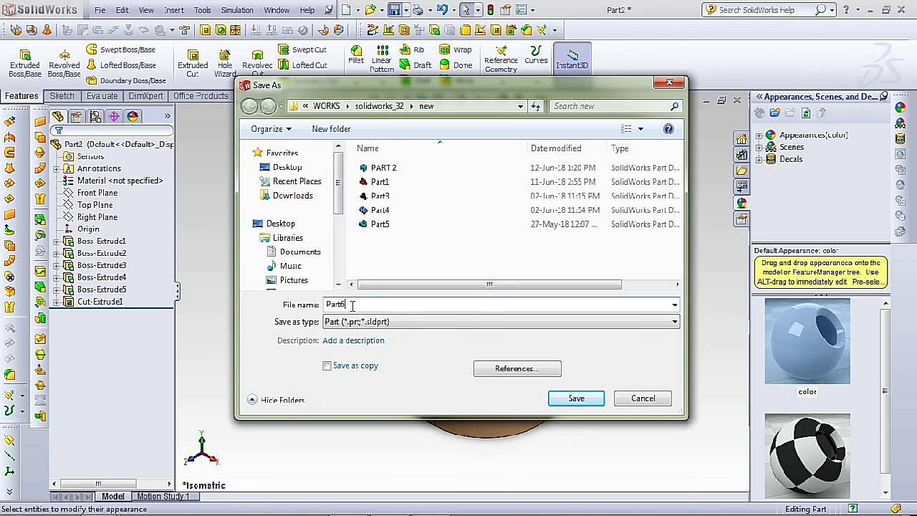
{"action": "key", "text": "Return"}
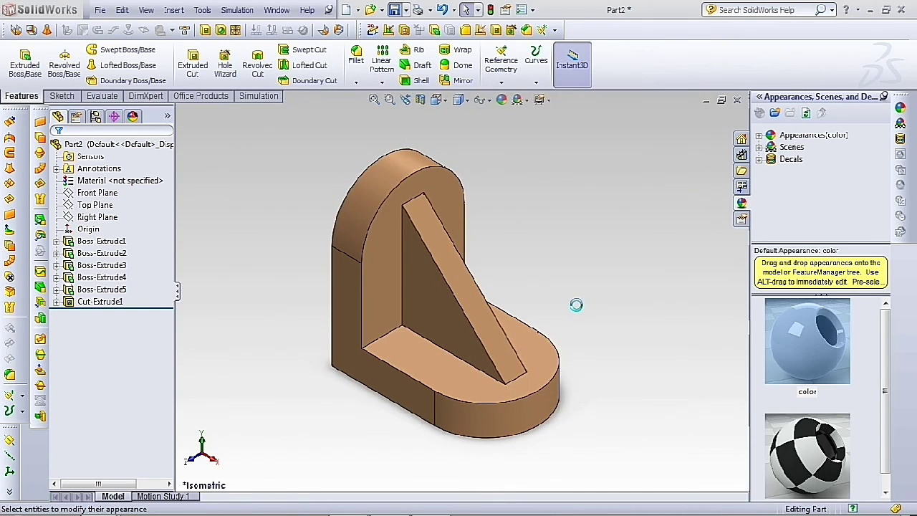